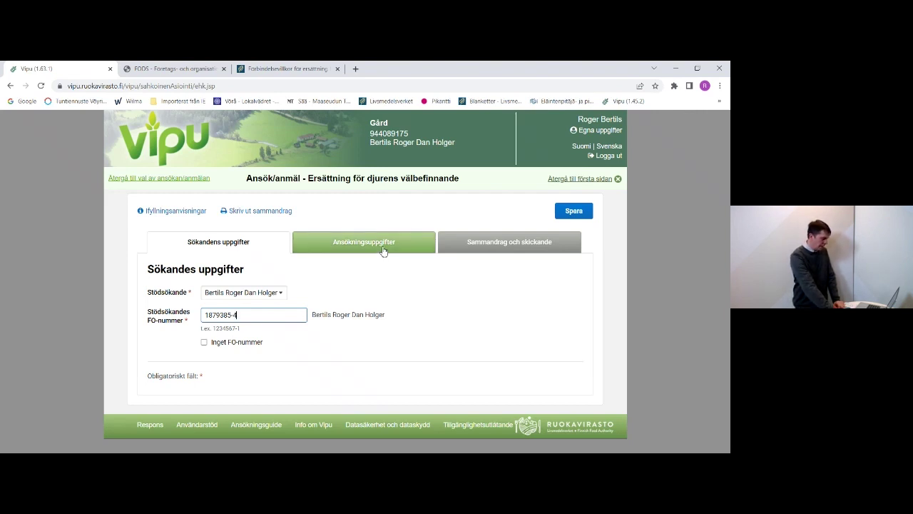
Step: In the application details, add the cattle measures Välbefinnandeplan för nötkreatur and Förbättrande av förhållandena för kalvar, and save them
{"action": "left_click", "coordinate": [383, 243]}
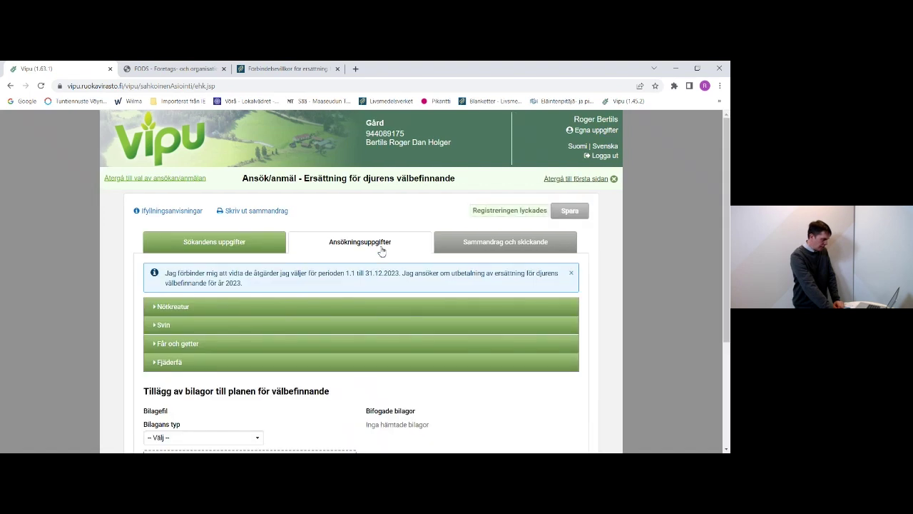
{"action": "scroll", "coordinate": [381, 251], "scroll_direction": "down", "scroll_amount": 2}
{"action": "scroll", "coordinate": [382, 251], "scroll_direction": "up", "scroll_amount": 2}
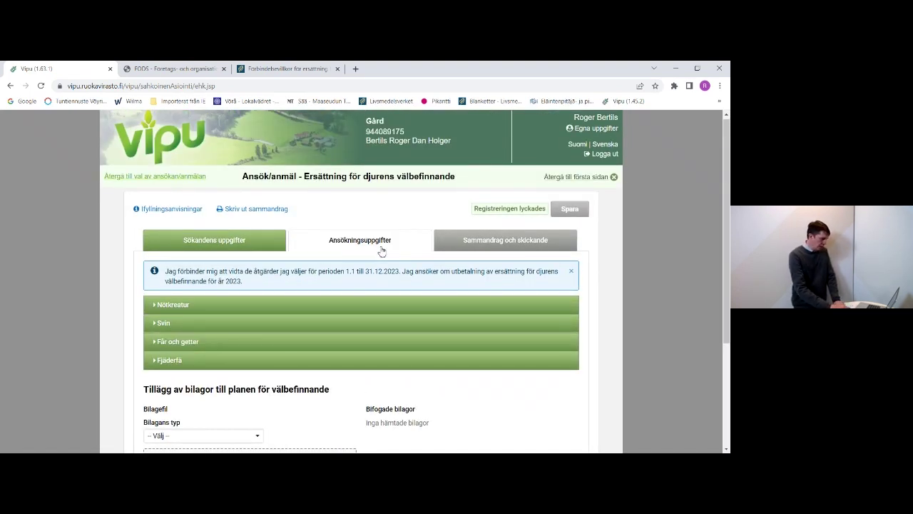
{"action": "scroll", "coordinate": [328, 296], "scroll_direction": "down", "scroll_amount": 1}
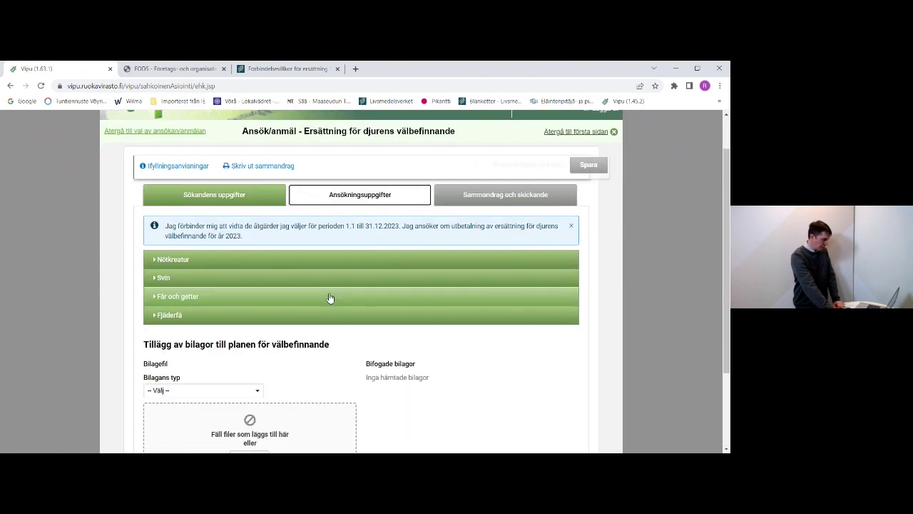
{"action": "left_click", "coordinate": [299, 263]}
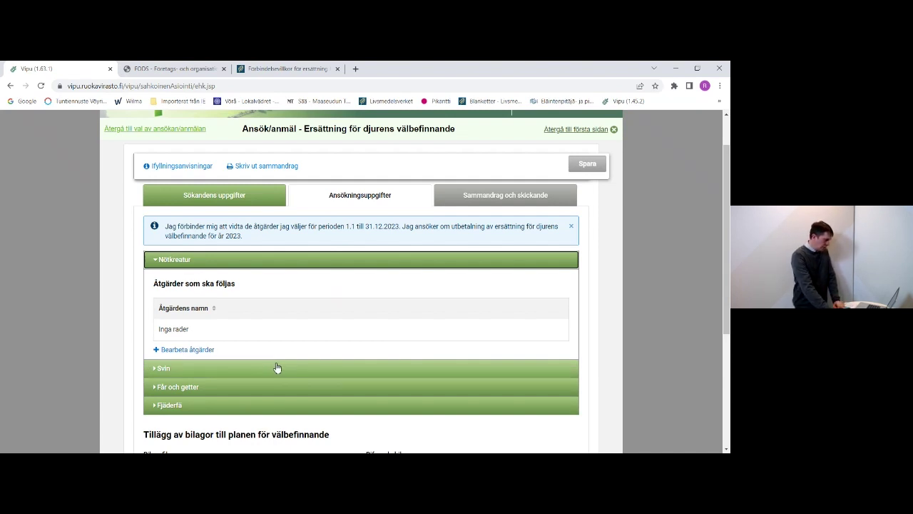
{"action": "left_click", "coordinate": [160, 352]}
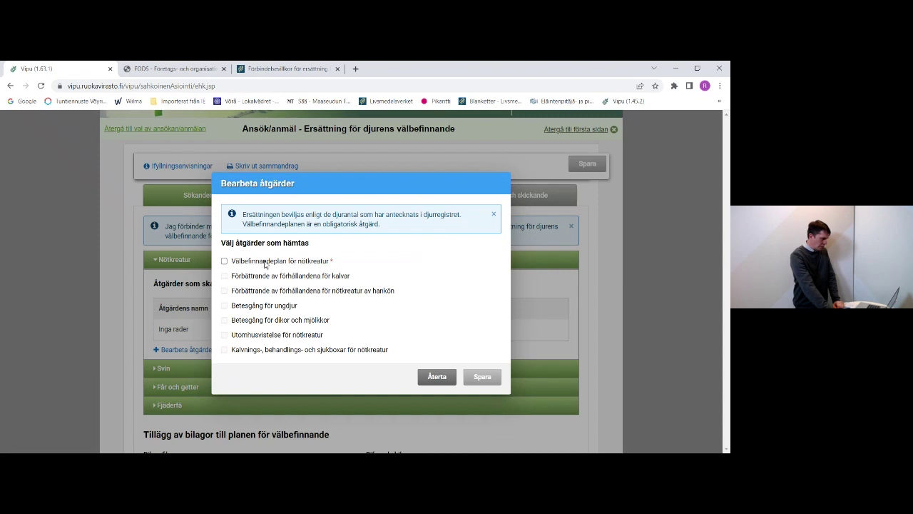
{"action": "left_click", "coordinate": [225, 262]}
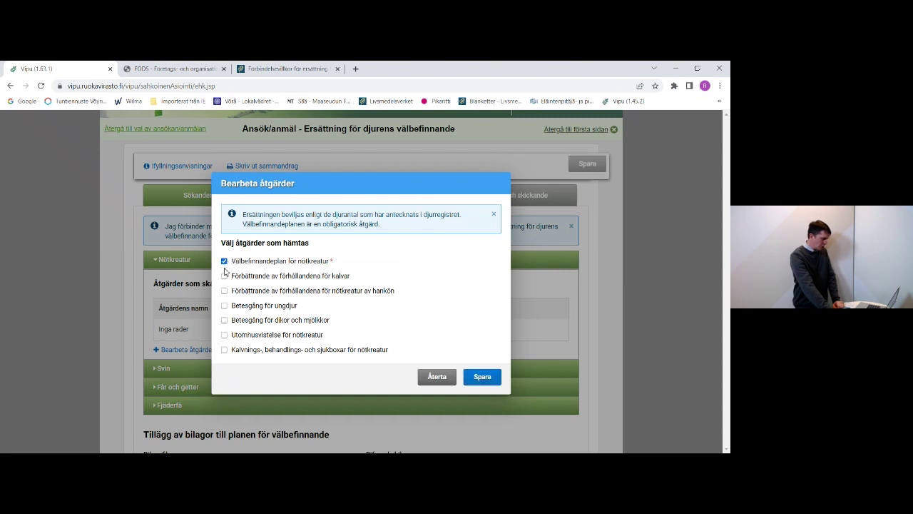
{"action": "left_click", "coordinate": [224, 276]}
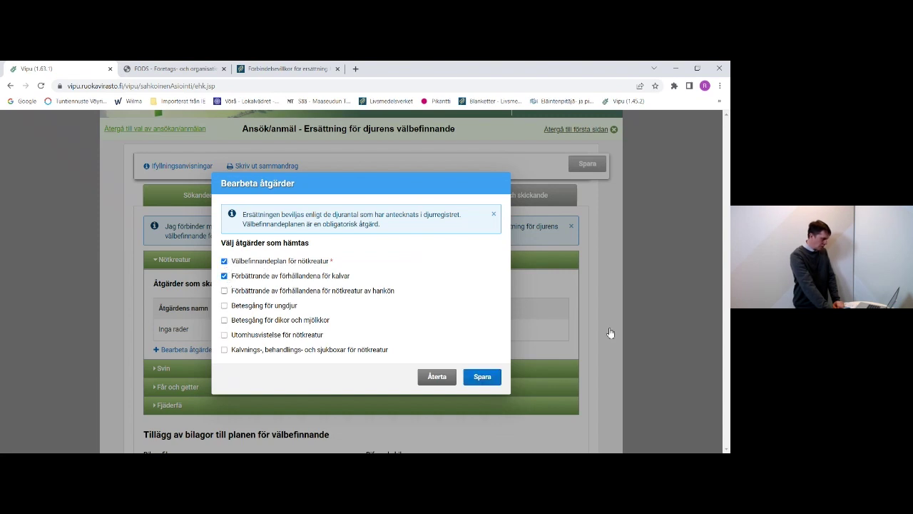
{"action": "left_click", "coordinate": [495, 378]}
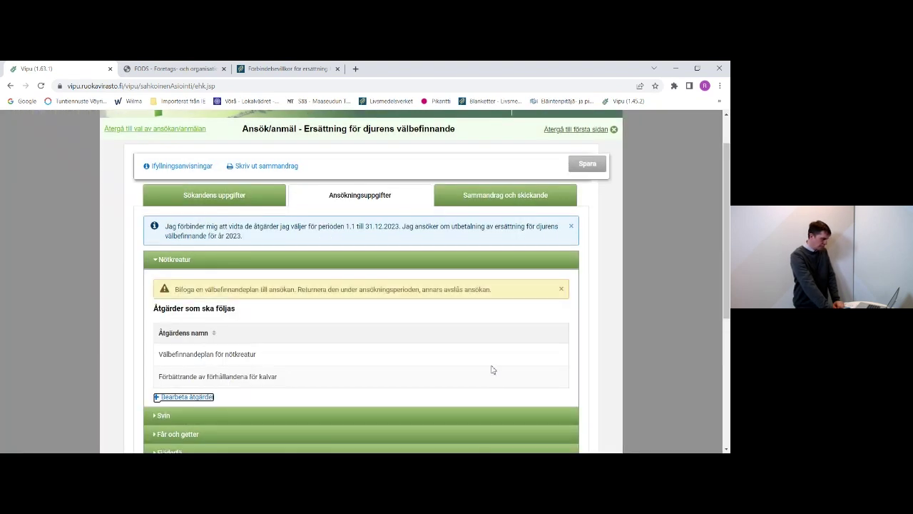
Step: Review the application's summary and submission page, including the remarks and the chosen cattle measures
{"action": "left_click", "coordinate": [523, 197]}
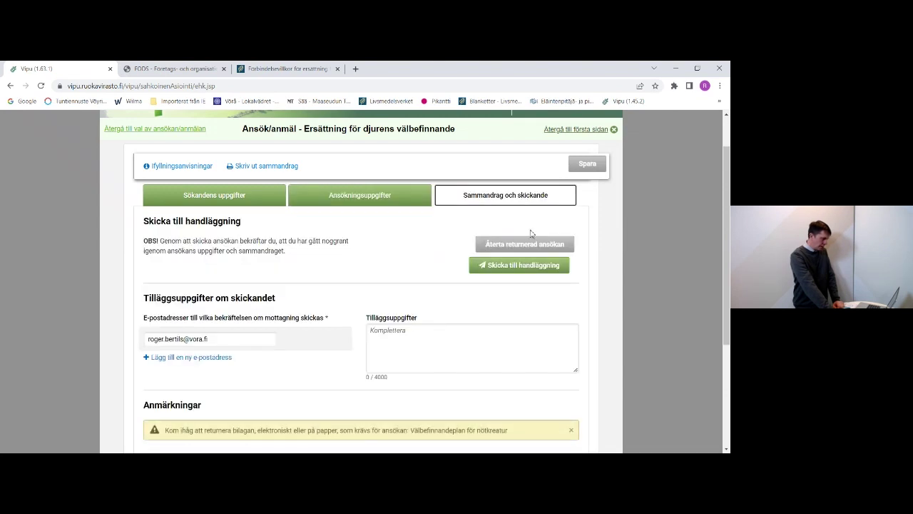
{"action": "scroll", "coordinate": [519, 301], "scroll_direction": "down", "scroll_amount": 2}
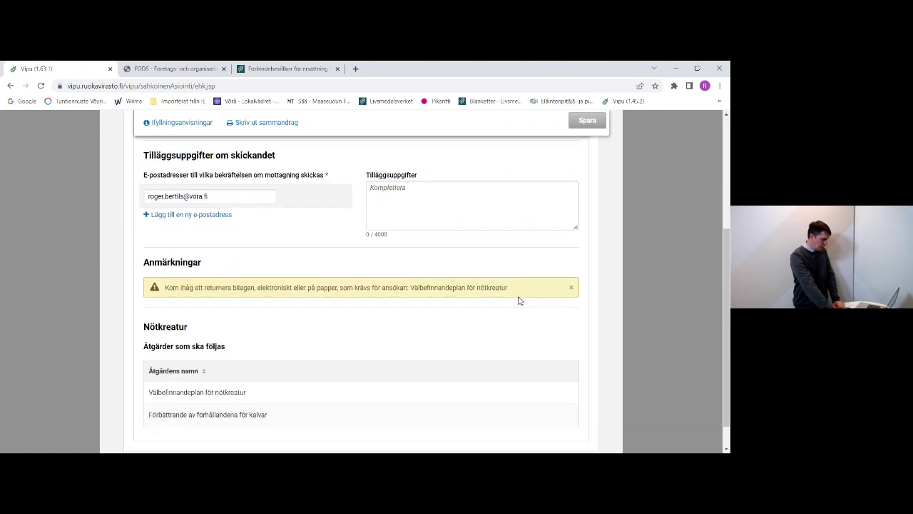
{"action": "scroll", "coordinate": [519, 301], "scroll_direction": "up", "scroll_amount": 2}
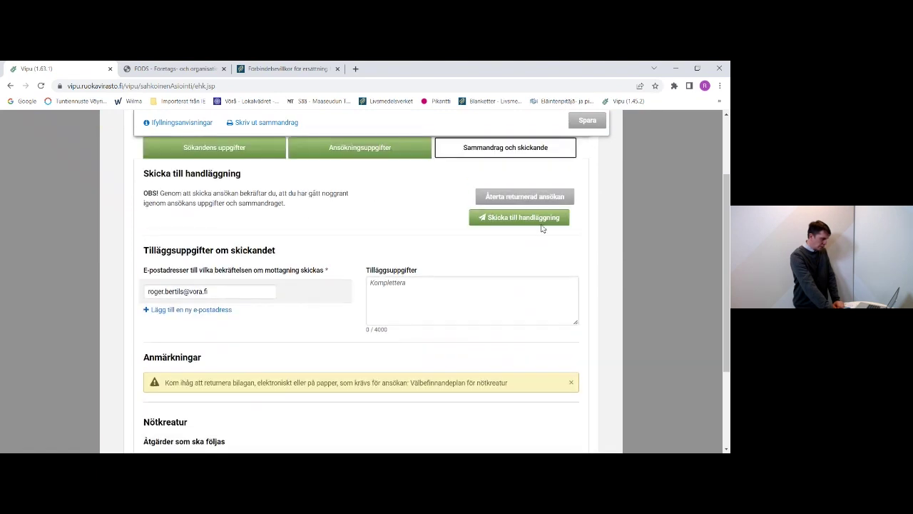
{"action": "scroll", "coordinate": [512, 273], "scroll_direction": "up", "scroll_amount": 2}
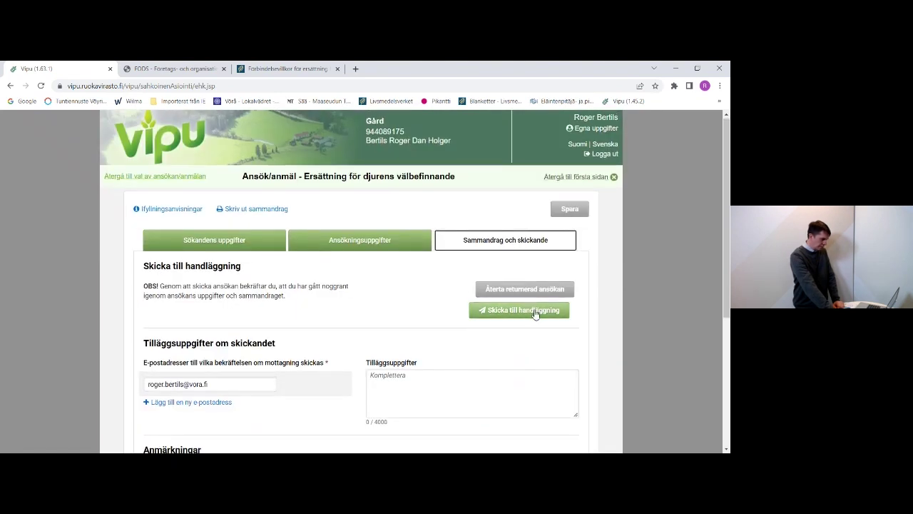
Step: Return to the application details and select Välbefinnandeplan för svin among the pig (Svin) measures
{"action": "left_click", "coordinate": [351, 241]}
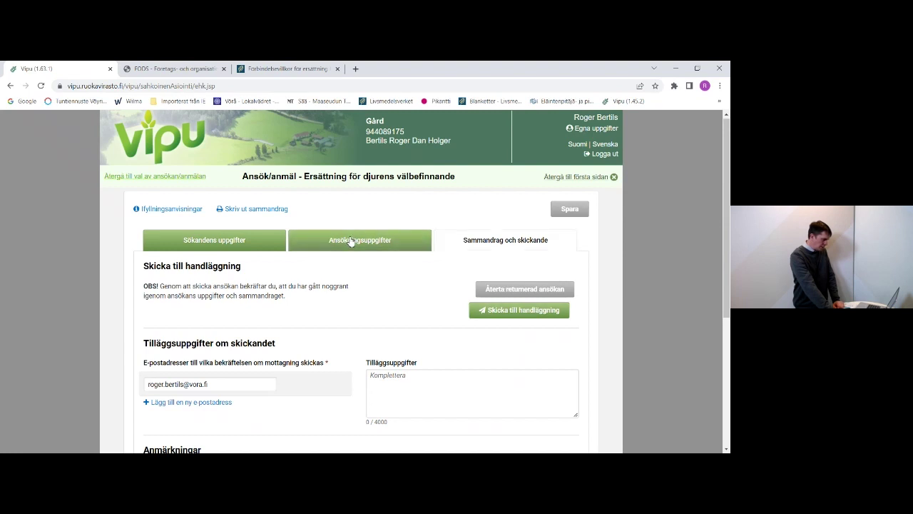
{"action": "scroll", "coordinate": [307, 269], "scroll_direction": "down", "scroll_amount": 3}
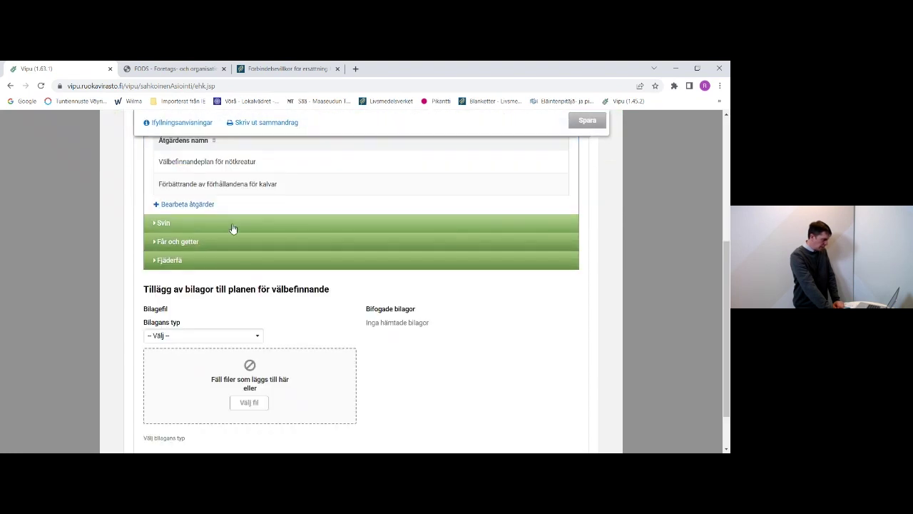
{"action": "left_click", "coordinate": [232, 228]}
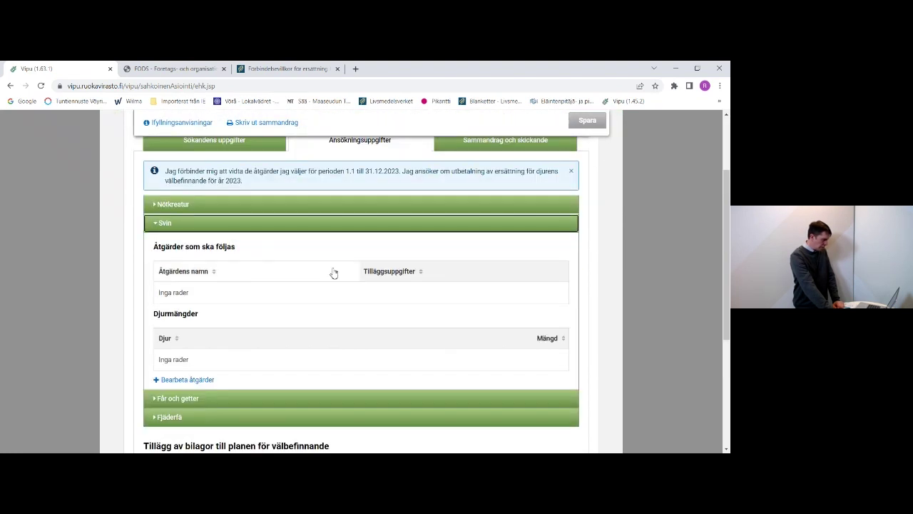
{"action": "scroll", "coordinate": [201, 291], "scroll_direction": "down", "scroll_amount": 1}
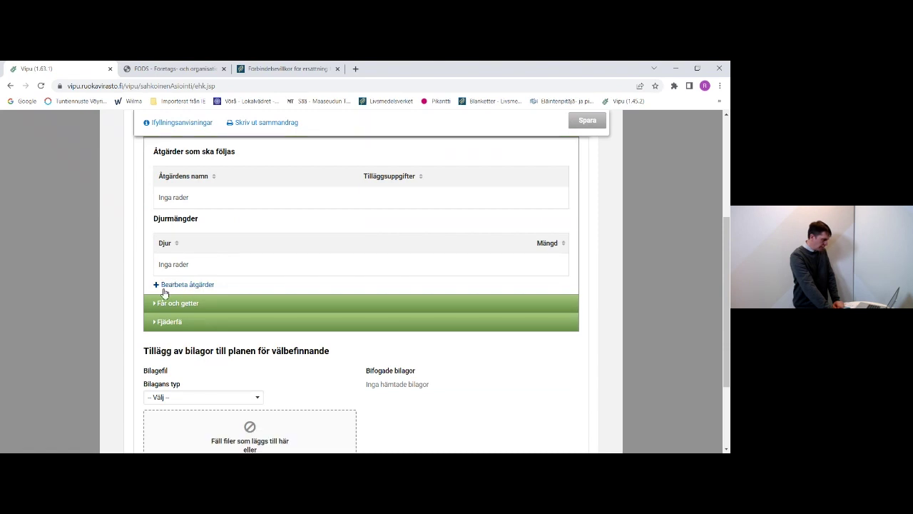
{"action": "left_click", "coordinate": [166, 287]}
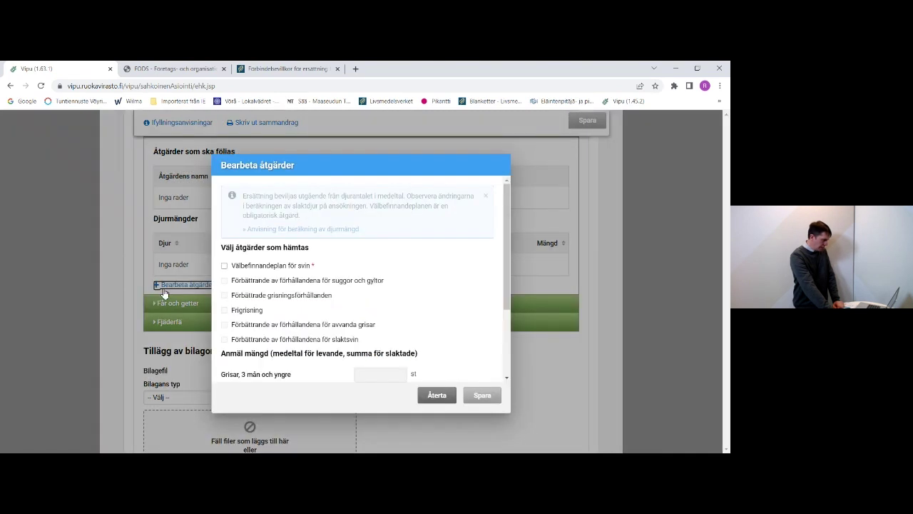
{"action": "left_click", "coordinate": [224, 265]}
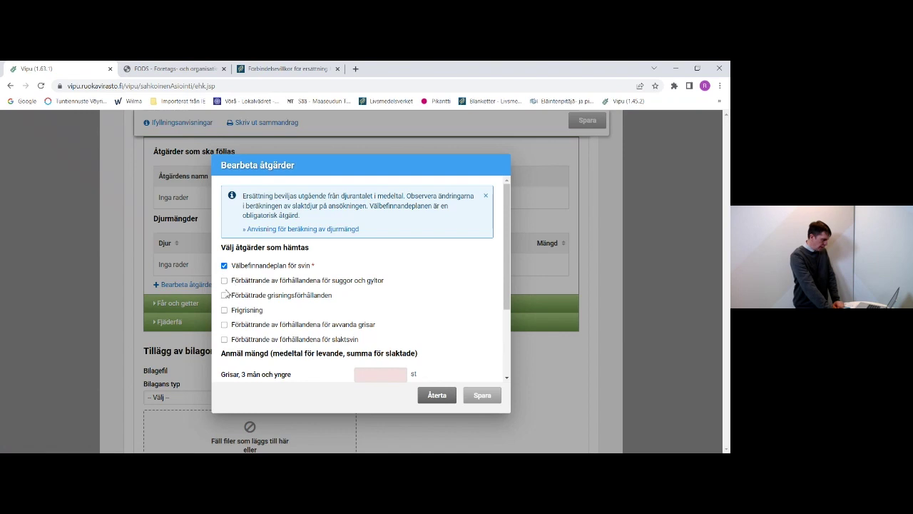
{"action": "left_click", "coordinate": [224, 294]}
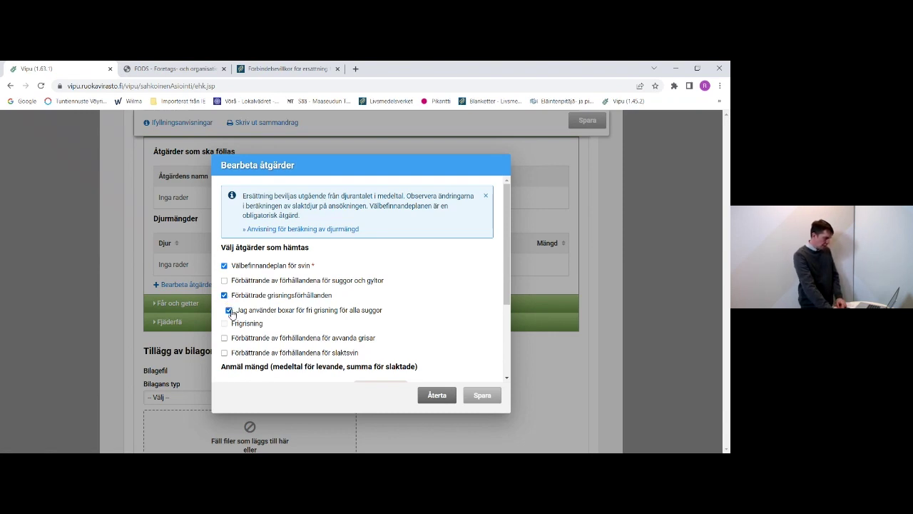
{"action": "left_click", "coordinate": [229, 310]}
{"action": "left_click", "coordinate": [391, 326]}
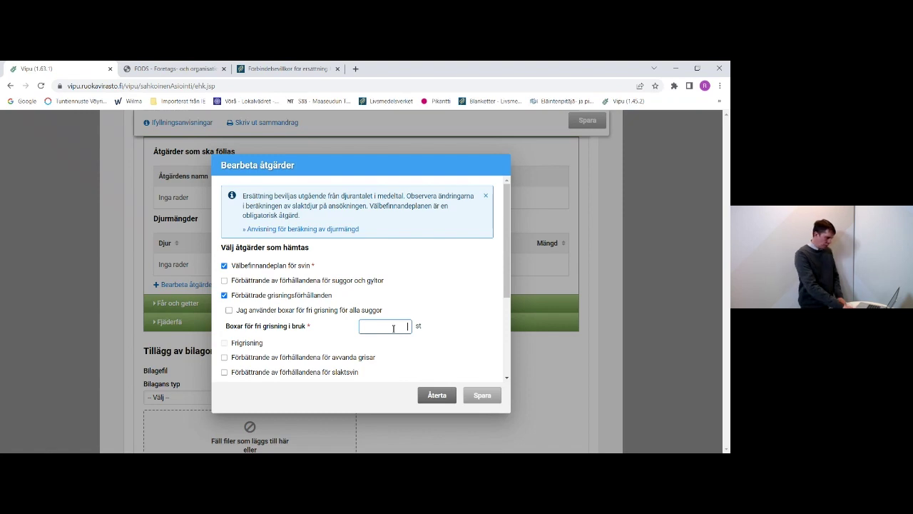
{"action": "type", "text": "20"}
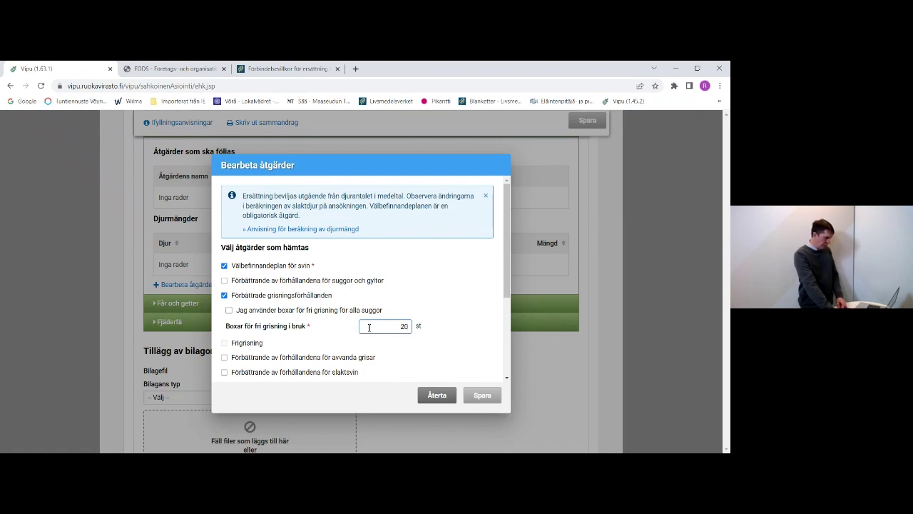
{"action": "scroll", "coordinate": [369, 329], "scroll_direction": "down", "scroll_amount": 1}
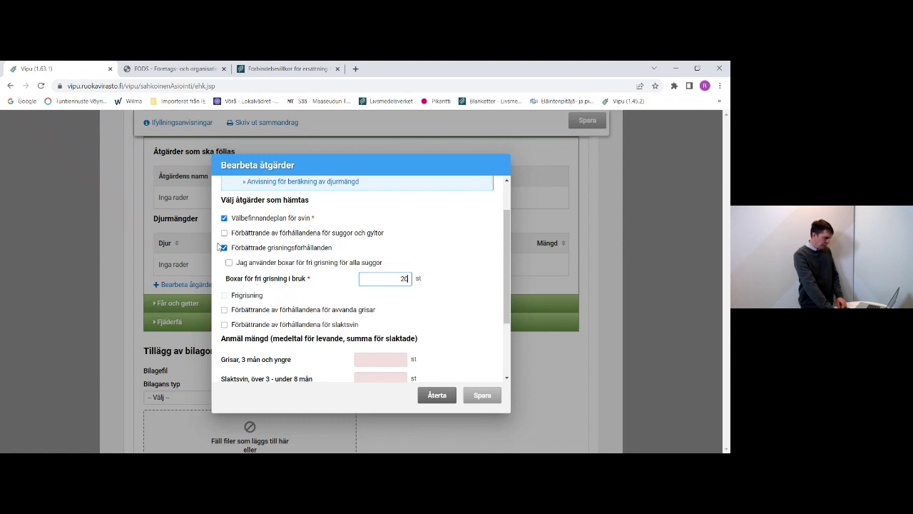
{"action": "left_click", "coordinate": [224, 247]}
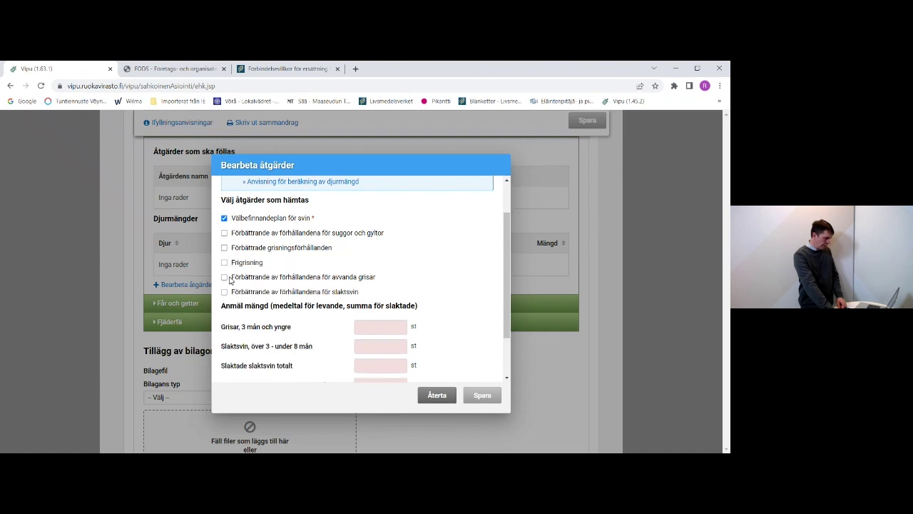
Step: Select Frigrisning with free-farrowing pens used for all sows, and also select Förbättrande av förhållandena för slaktsvin
{"action": "left_click", "coordinate": [224, 264]}
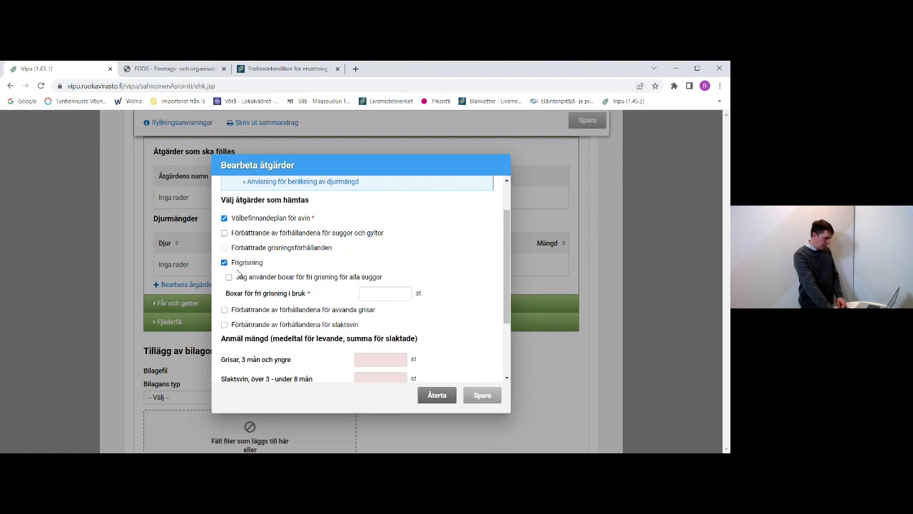
{"action": "left_click", "coordinate": [229, 278]}
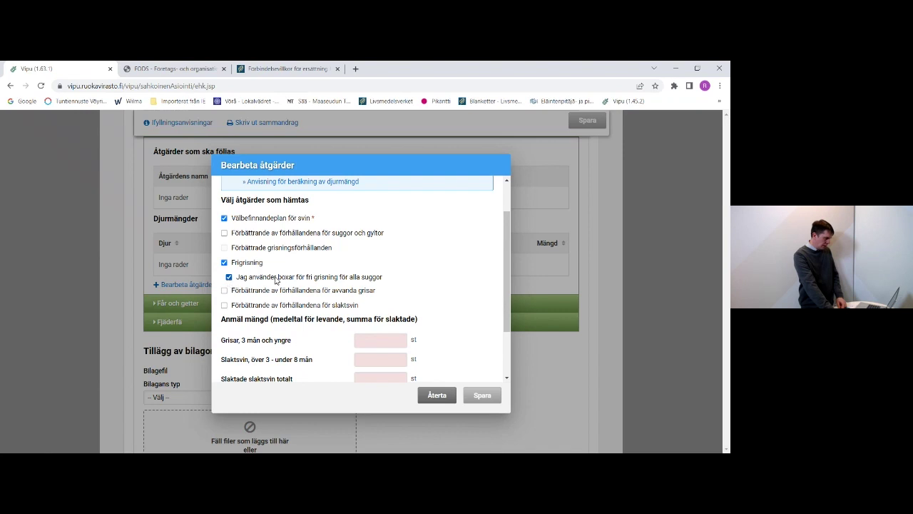
{"action": "left_click", "coordinate": [233, 279]}
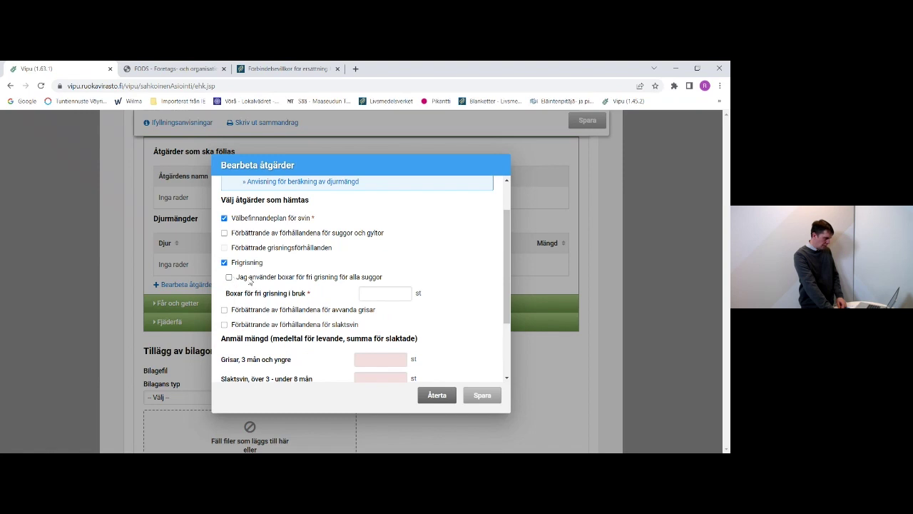
{"action": "left_click", "coordinate": [373, 292]}
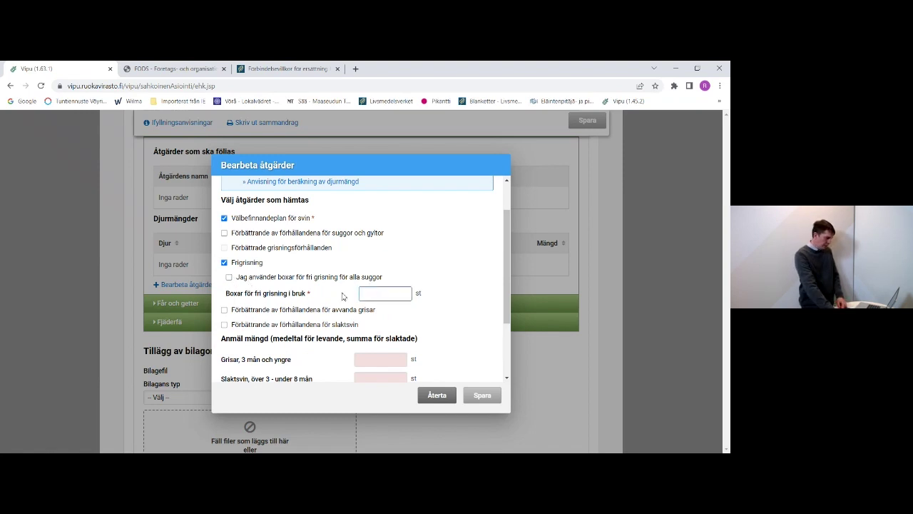
{"action": "left_click", "coordinate": [224, 325]}
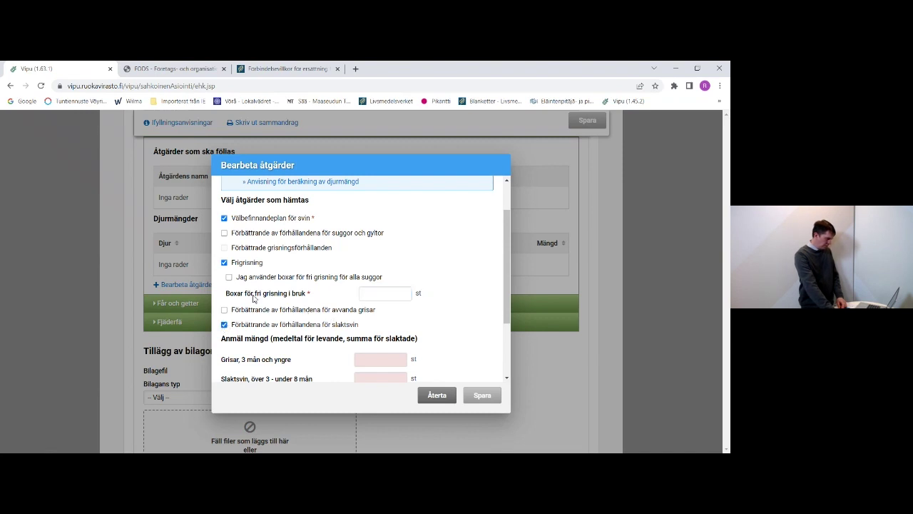
{"action": "left_click", "coordinate": [229, 277]}
Step: Report the pig numbers: 200 Grisar 3 mån och yngre, 1300 Slaktsvin över 3 - under 8 mån, and 3000 Slaktade slaktsvin totalt
{"action": "scroll", "coordinate": [302, 287], "scroll_direction": "down", "scroll_amount": 2}
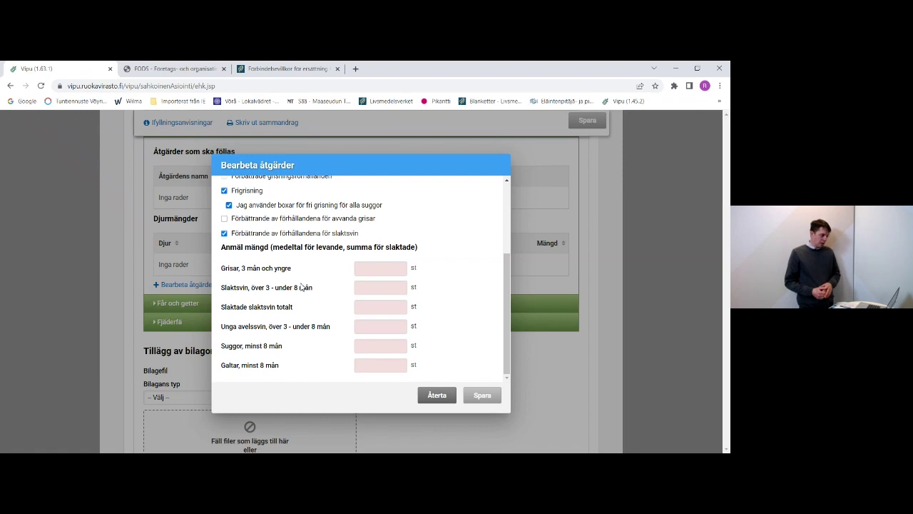
{"action": "left_click", "coordinate": [389, 269]}
{"action": "type", "text": "200"}
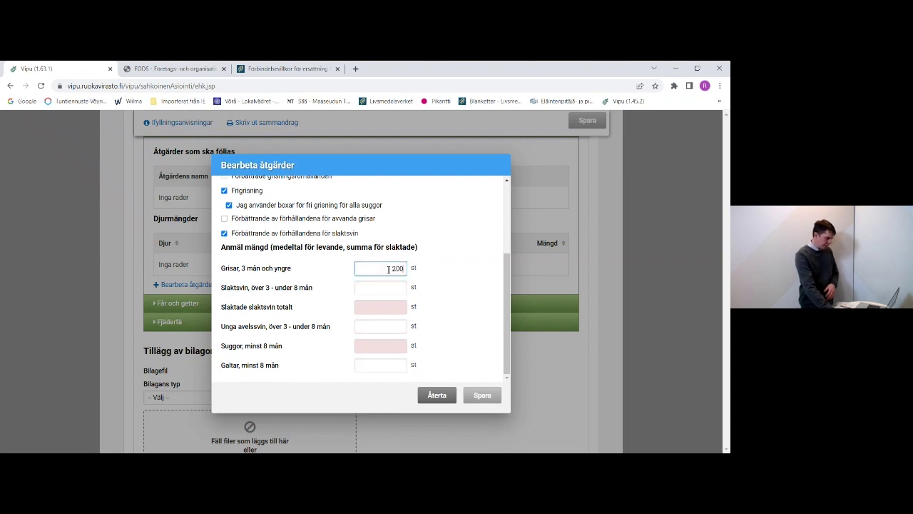
{"action": "left_click", "coordinate": [393, 285]}
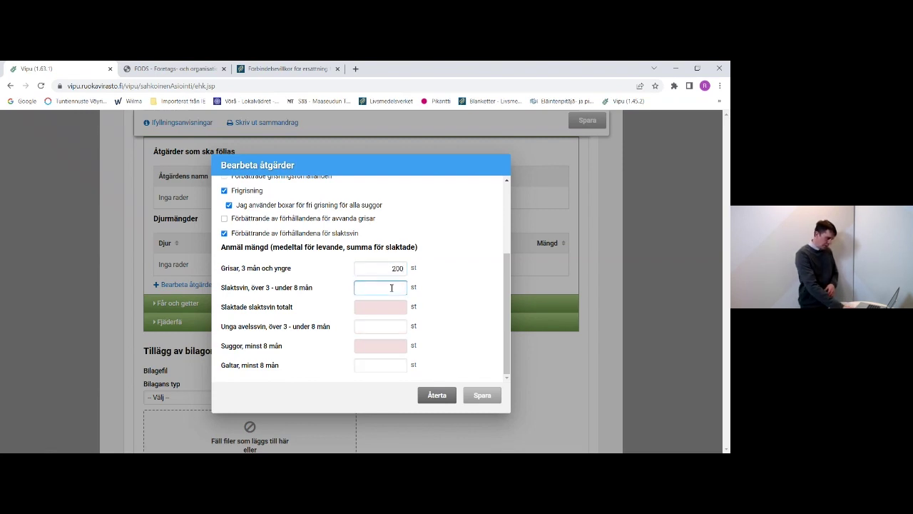
{"action": "type", "text": "1300"}
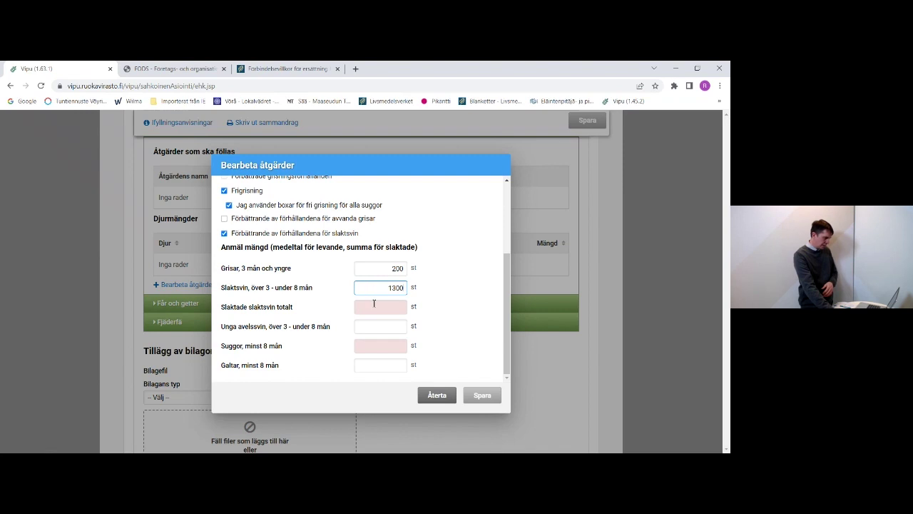
{"action": "left_click", "coordinate": [376, 311]}
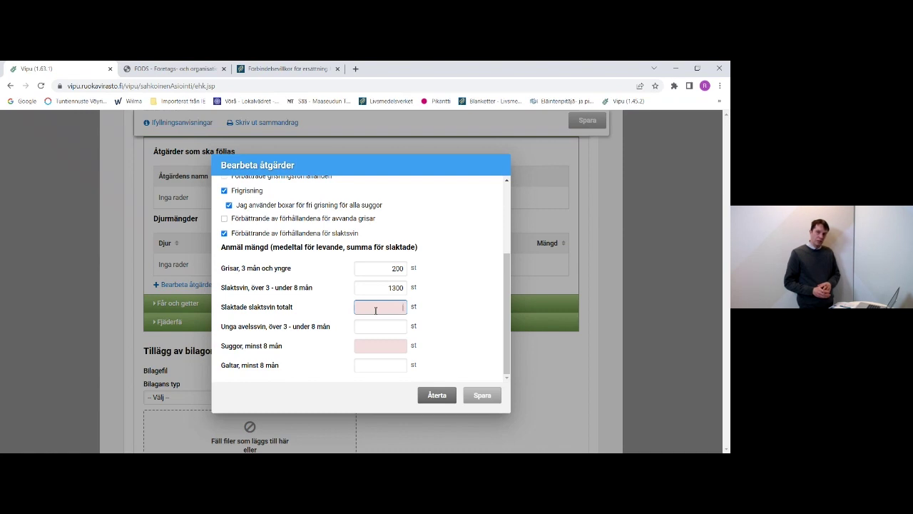
{"action": "type", "text": "3000"}
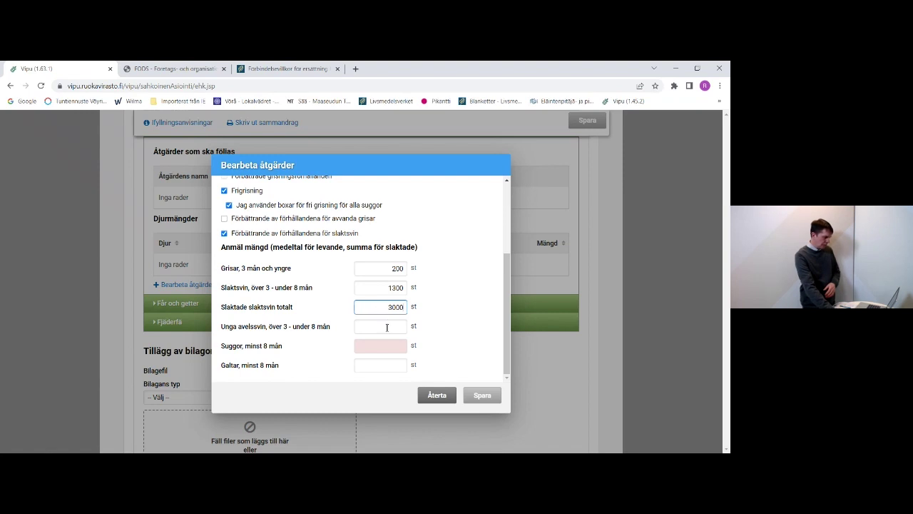
Step: Report 20 Unga avelssvin, 120 Suggor and 2 Galtar, and save the pig measures and numbers
{"action": "left_click", "coordinate": [387, 326]}
{"action": "type", "text": "20"}
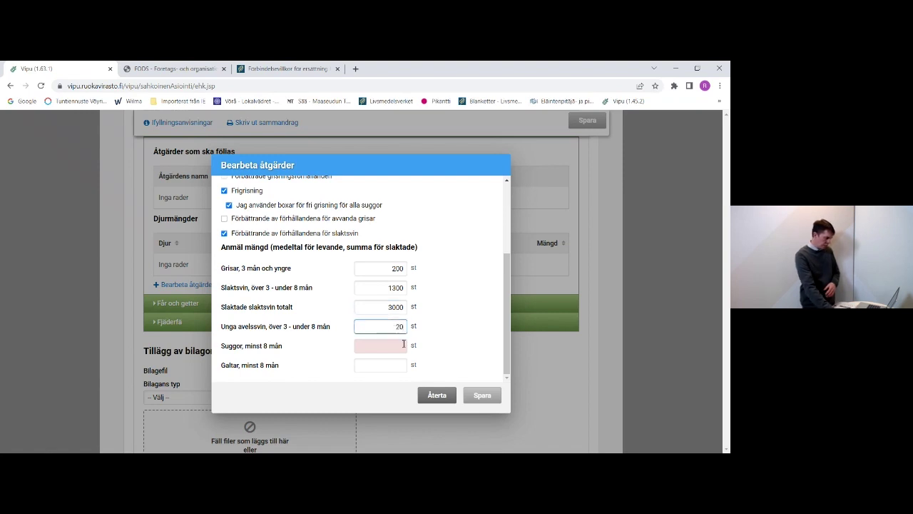
{"action": "left_click", "coordinate": [402, 348]}
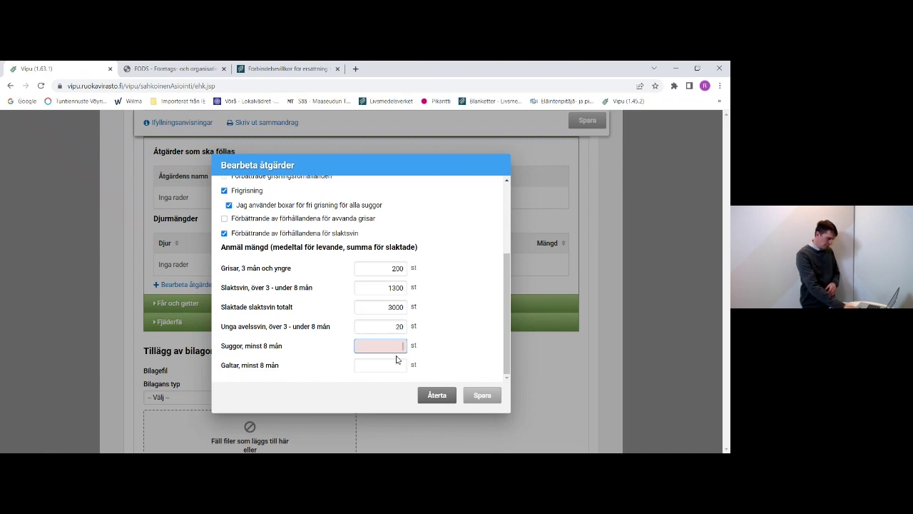
{"action": "type", "text": "120"}
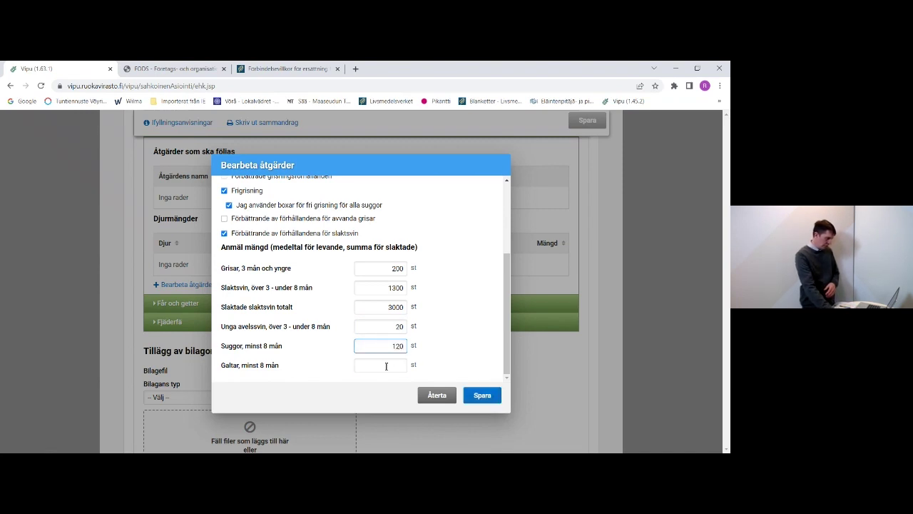
{"action": "left_click", "coordinate": [385, 366]}
{"action": "type", "text": "2"}
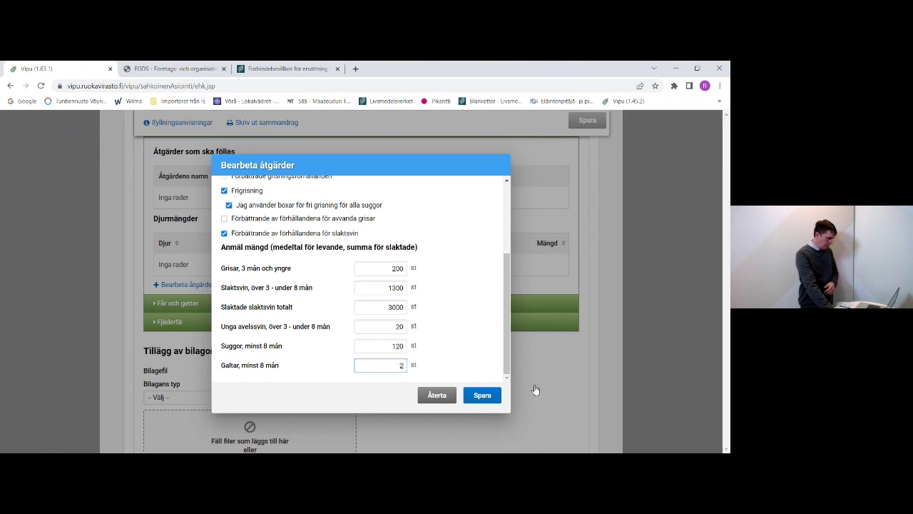
{"action": "scroll", "coordinate": [478, 364], "scroll_direction": "up", "scroll_amount": 2}
{"action": "scroll", "coordinate": [477, 364], "scroll_direction": "down", "scroll_amount": 2}
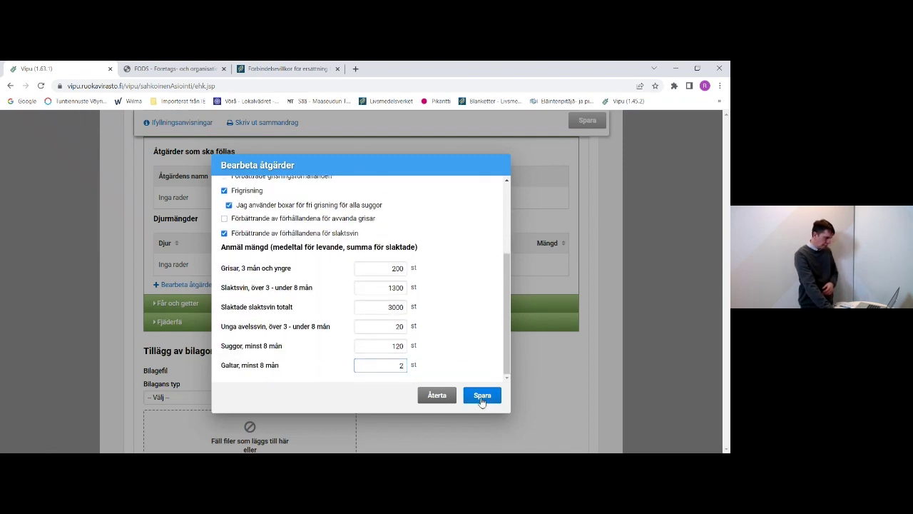
{"action": "left_click", "coordinate": [482, 396]}
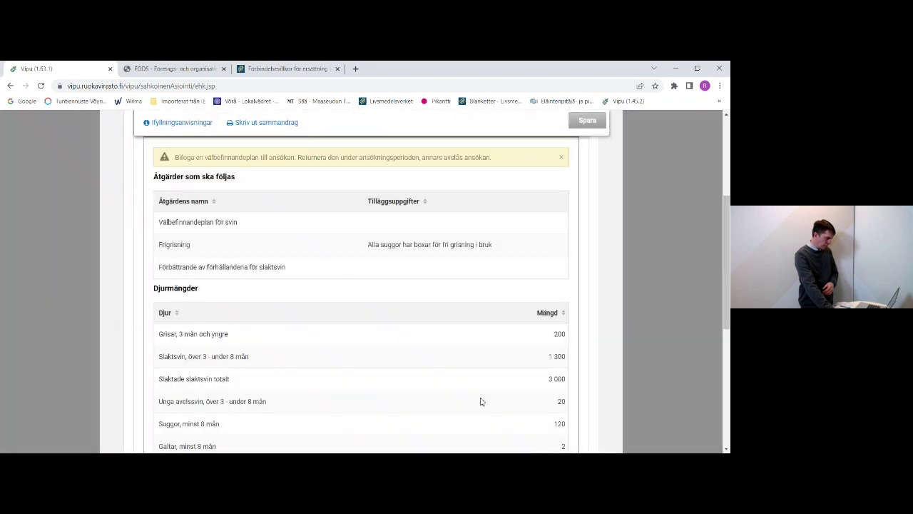
Step: Under Får och getter, select Välbefinnandeplan, Förbättrande av förhållandena and Betesgång för får och getter, and save the measures
{"action": "scroll", "coordinate": [453, 386], "scroll_direction": "down", "scroll_amount": 2}
{"action": "scroll", "coordinate": [453, 386], "scroll_direction": "down", "scroll_amount": 1}
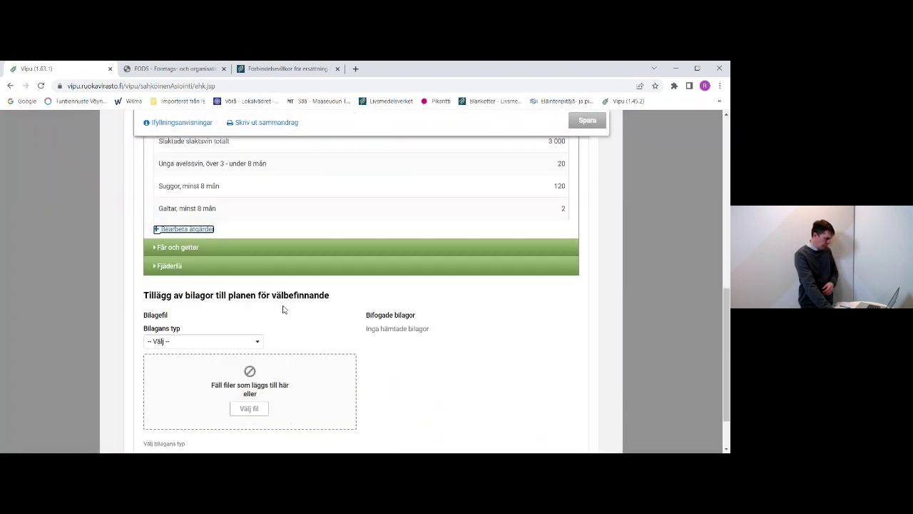
{"action": "left_click", "coordinate": [321, 250]}
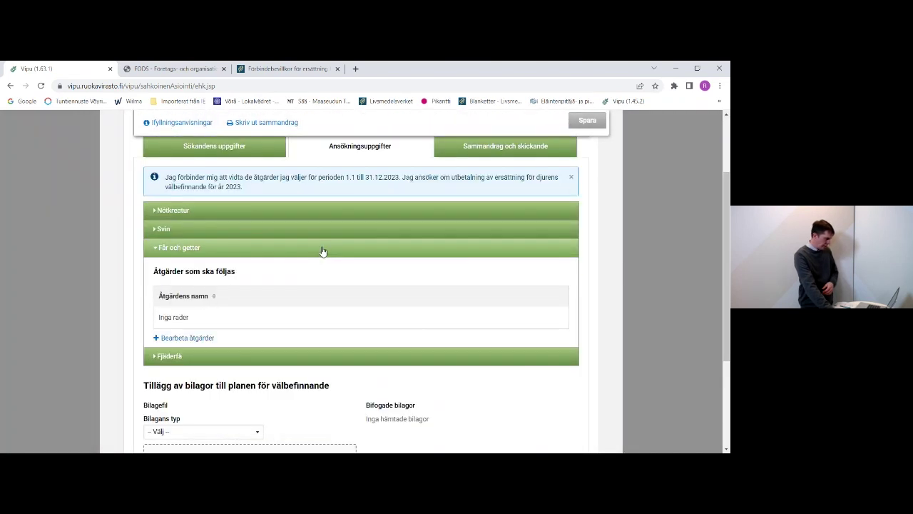
{"action": "left_click", "coordinate": [166, 340]}
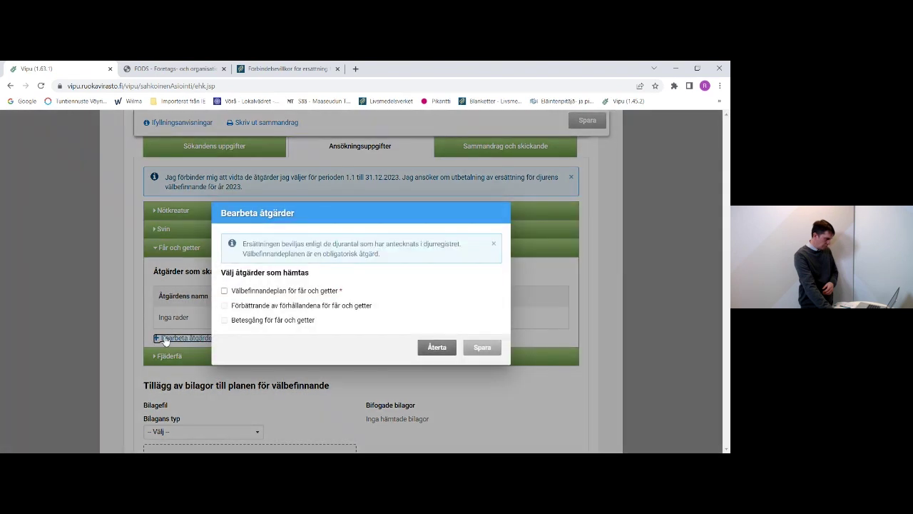
{"action": "left_click", "coordinate": [224, 291]}
{"action": "left_click", "coordinate": [224, 305]}
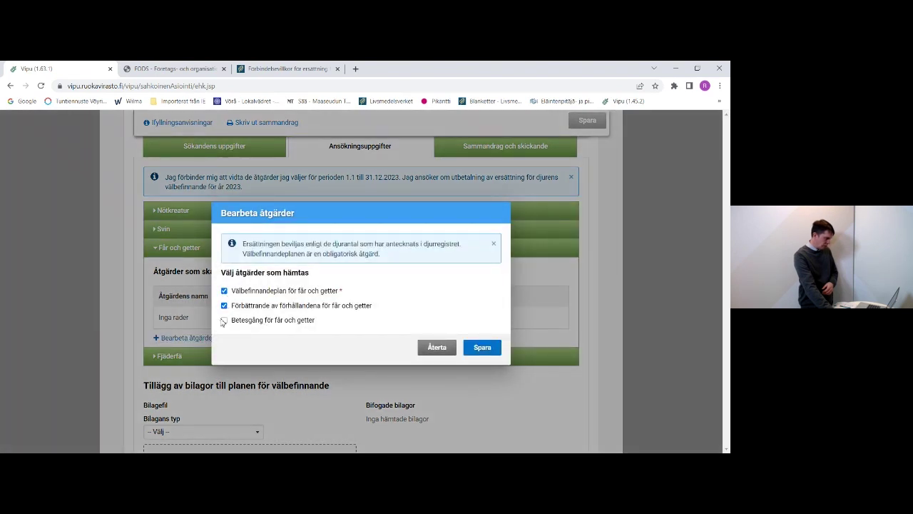
{"action": "left_click", "coordinate": [224, 320]}
{"action": "left_click", "coordinate": [476, 348]}
Step: Under Fjäderfä, select the measures Välbefinnandeplan för fjäderfä and Förbättrande av förhållandena för fjäderfä
{"action": "scroll", "coordinate": [265, 363], "scroll_direction": "down", "scroll_amount": 1}
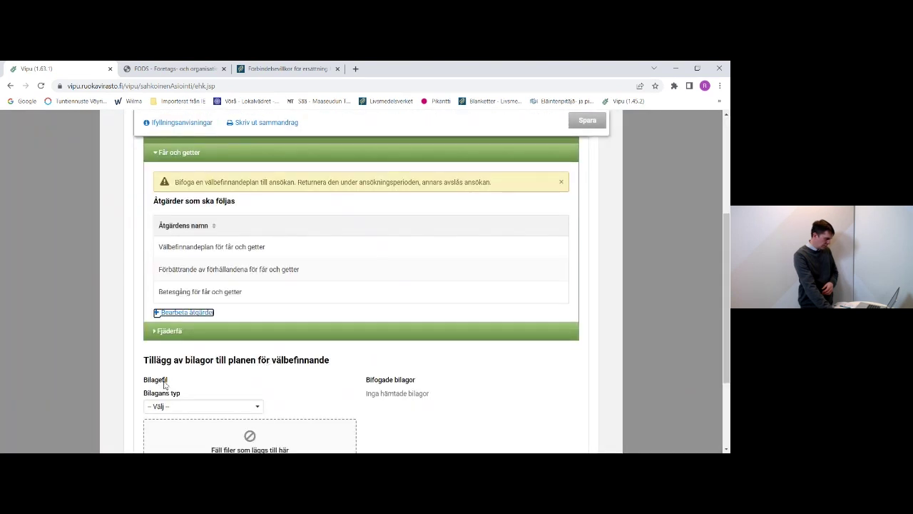
{"action": "scroll", "coordinate": [171, 321], "scroll_direction": "down", "scroll_amount": 1}
{"action": "left_click", "coordinate": [181, 290]}
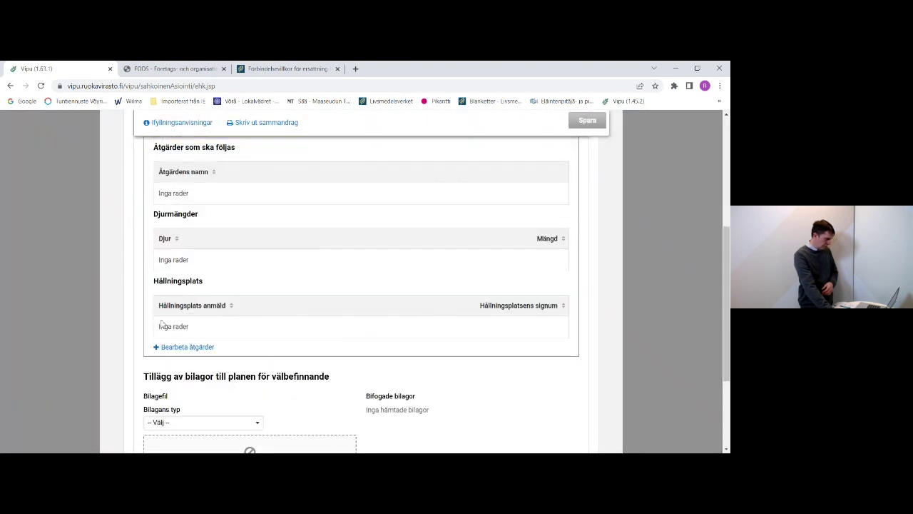
{"action": "left_click", "coordinate": [184, 346]}
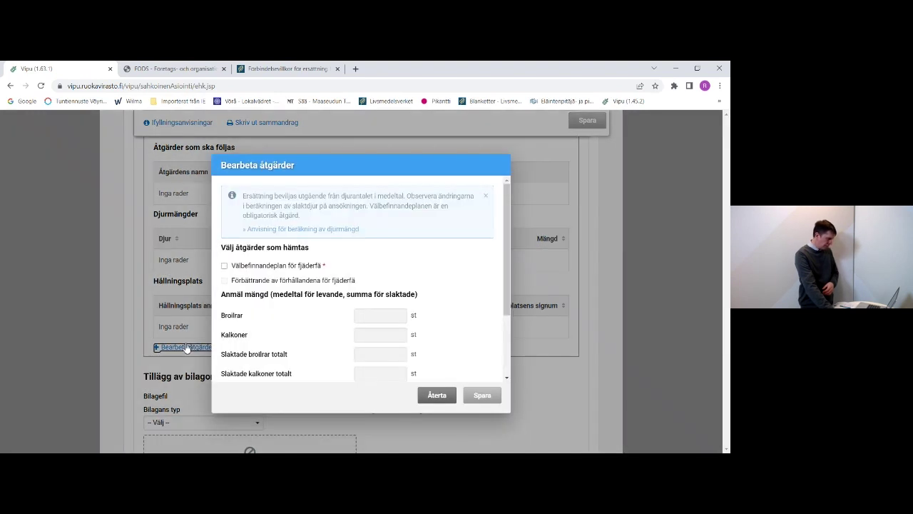
{"action": "left_click", "coordinate": [225, 265]}
{"action": "left_click", "coordinate": [224, 281]}
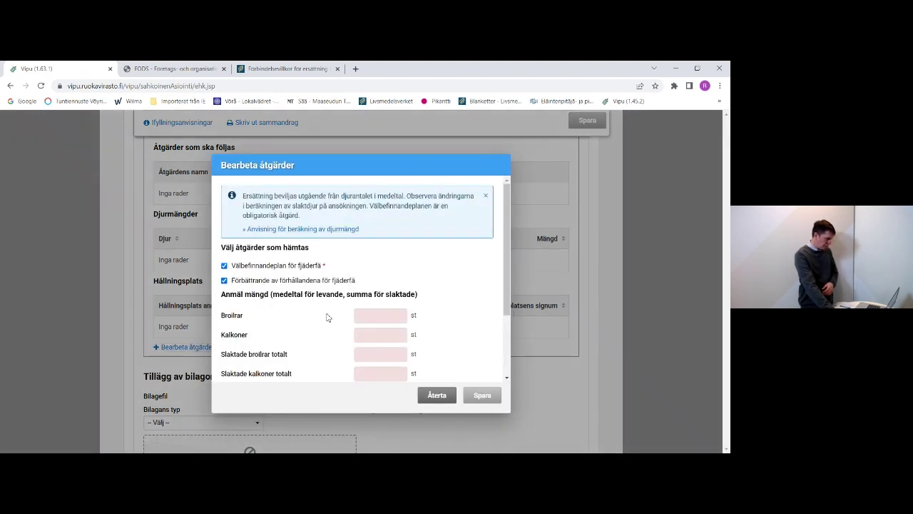
Step: Report 20000 Värphöns as the poultry number
{"action": "scroll", "coordinate": [329, 317], "scroll_direction": "down", "scroll_amount": 1}
{"action": "left_click", "coordinate": [388, 346]}
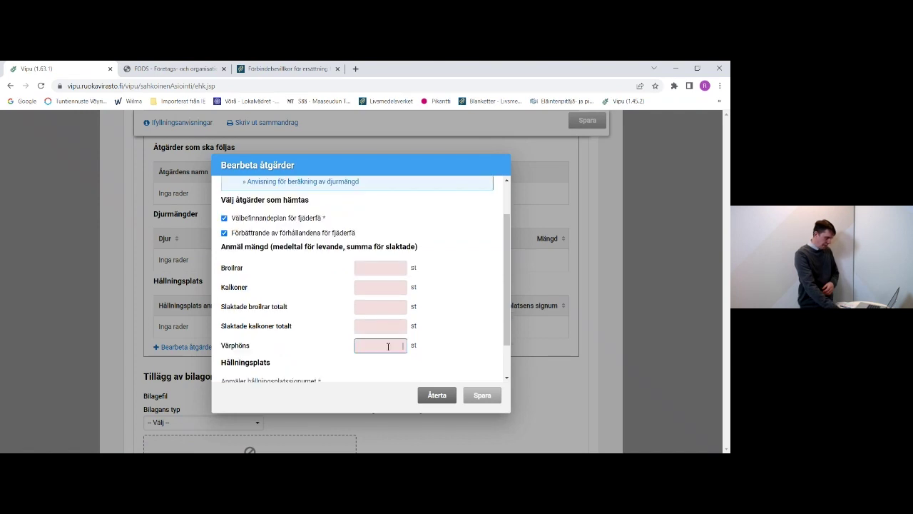
{"action": "type", "text": "20000"}
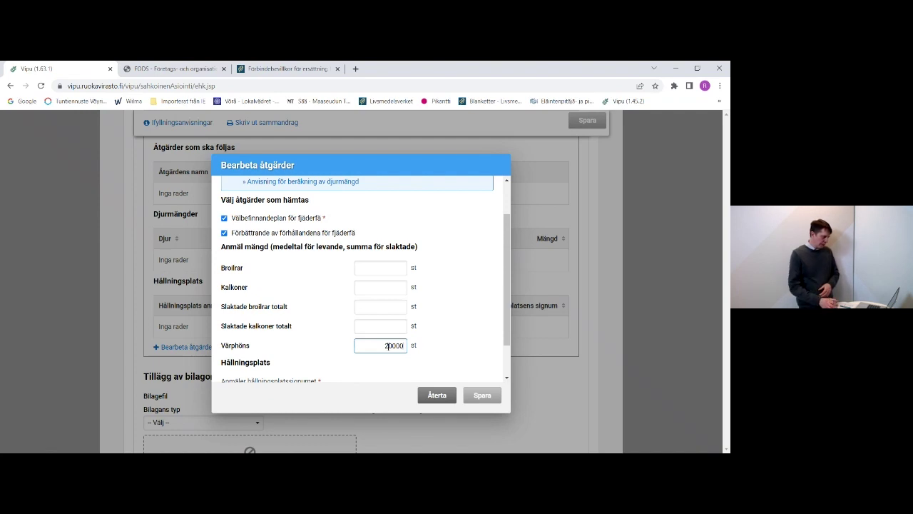
{"action": "scroll", "coordinate": [388, 346], "scroll_direction": "down", "scroll_amount": 1}
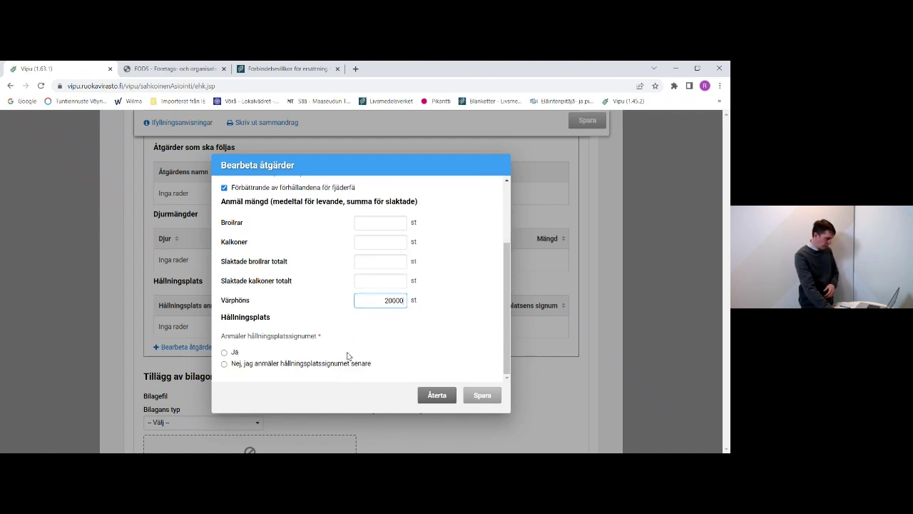
{"action": "left_click", "coordinate": [225, 353]}
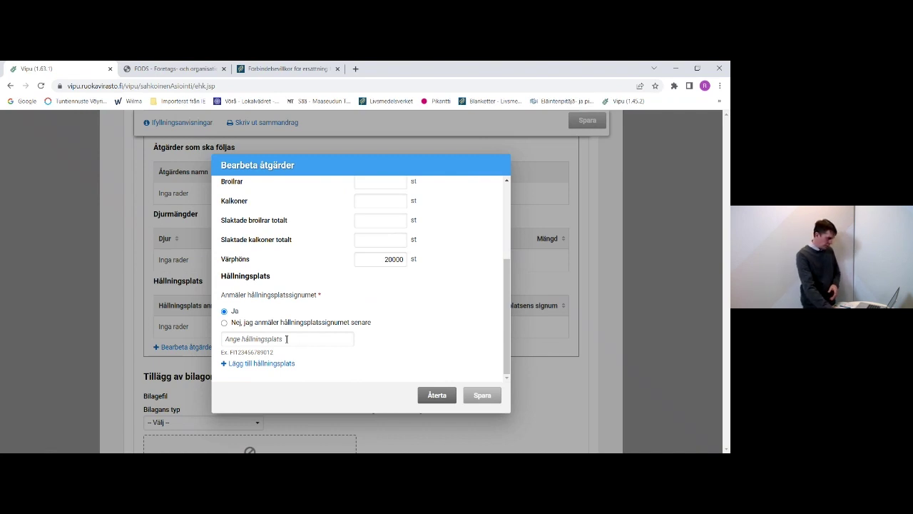
{"action": "left_click", "coordinate": [287, 339]}
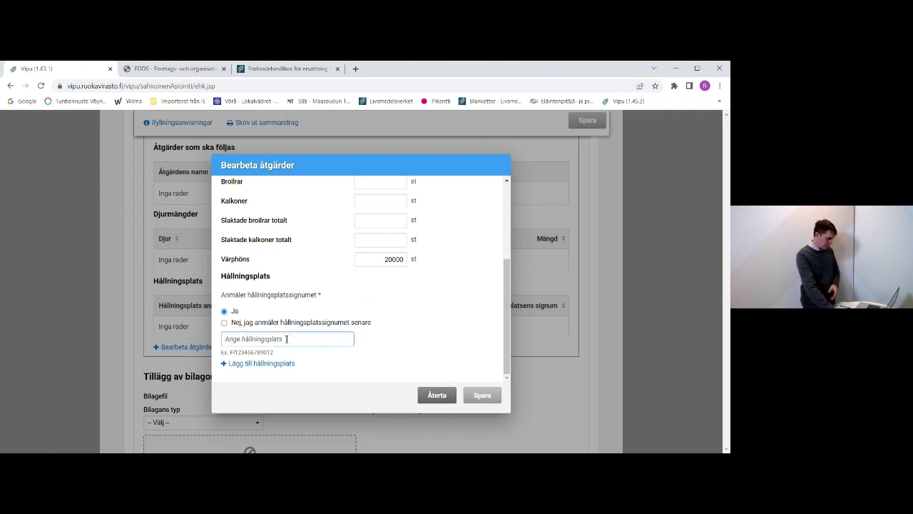
{"action": "left_click", "coordinate": [225, 323]}
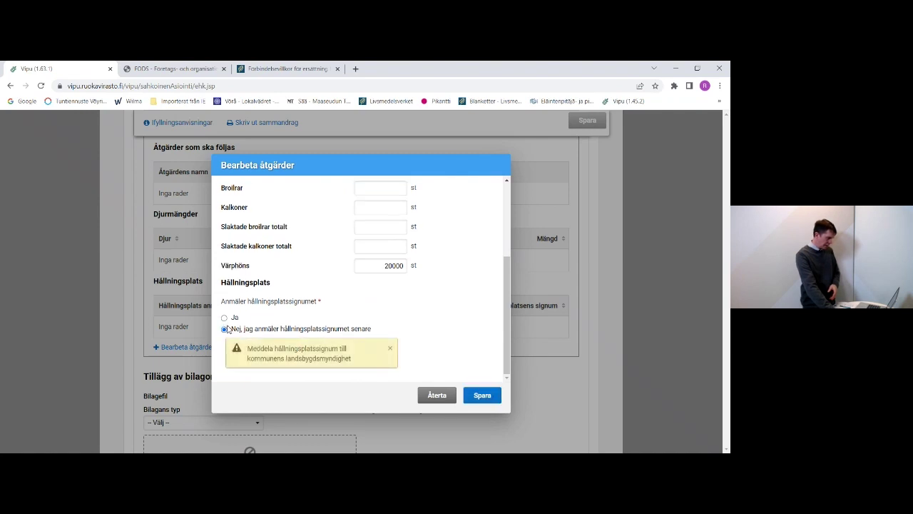
{"action": "left_click", "coordinate": [224, 318]}
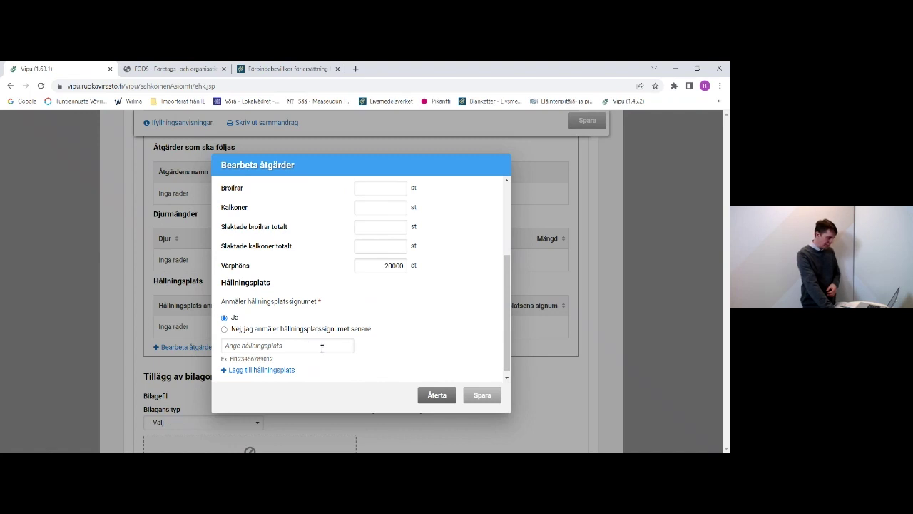
Step: Choose to report the holding site's identifier later (Nej, jag anmäler hållningsplatssignumet senare) and save the poultry measures
{"action": "left_click", "coordinate": [255, 330]}
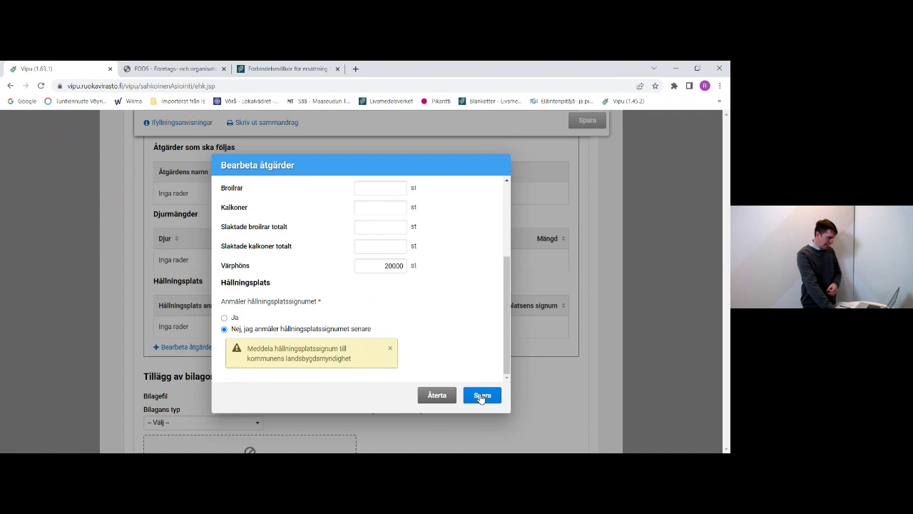
{"action": "left_click", "coordinate": [482, 396]}
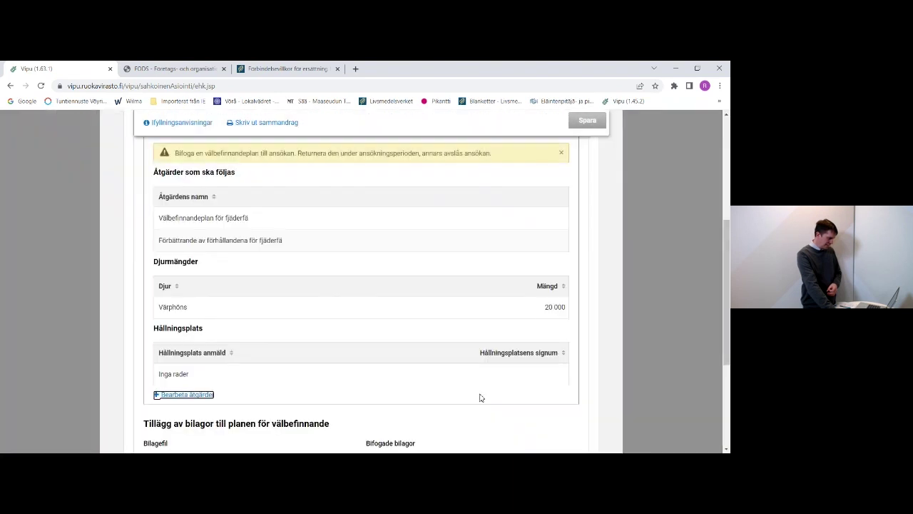
Step: Set the attachment type for the welfare plan upload to Välbefinnandeplan för fjäderfä
{"action": "scroll", "coordinate": [480, 397], "scroll_direction": "down", "scroll_amount": 2}
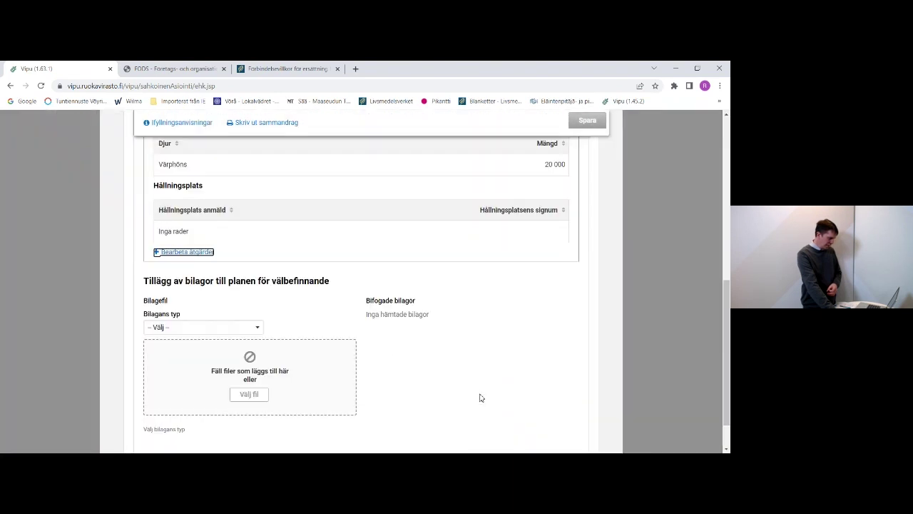
{"action": "scroll", "coordinate": [481, 397], "scroll_direction": "down", "scroll_amount": 1}
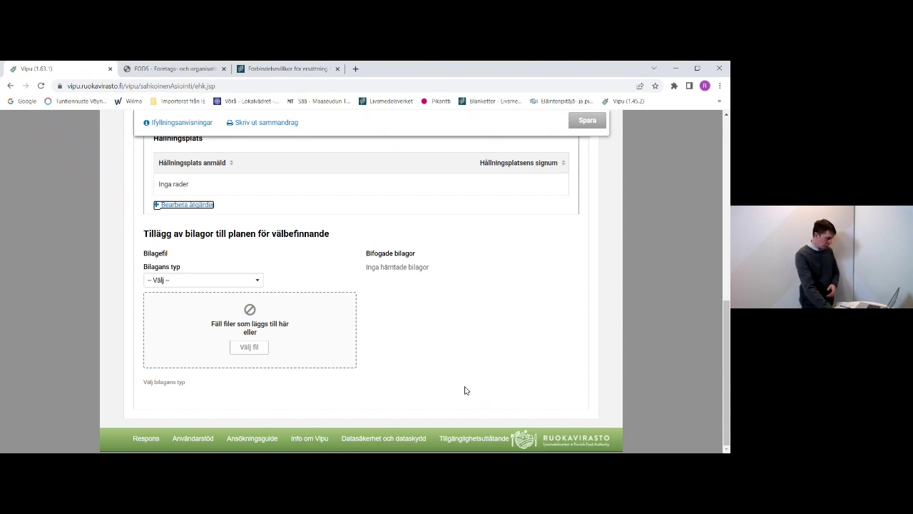
{"action": "left_click", "coordinate": [255, 282]}
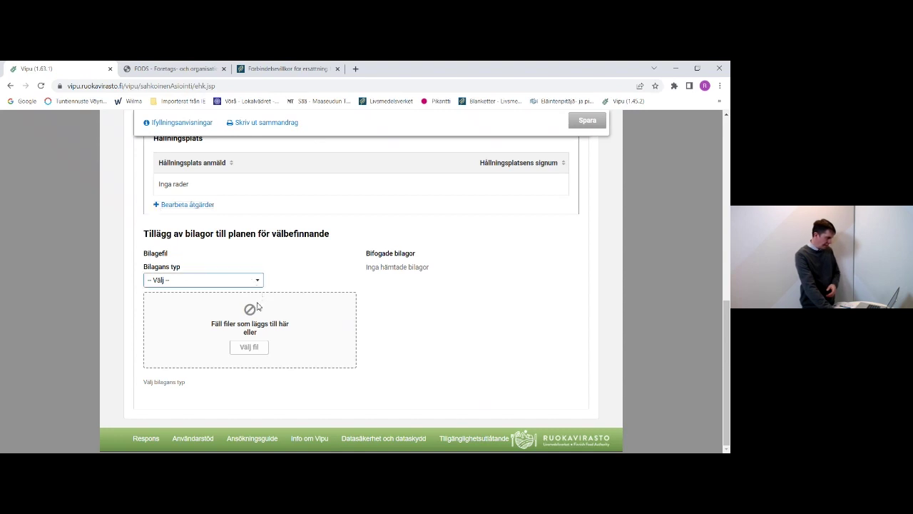
{"action": "key", "text": "Down"}
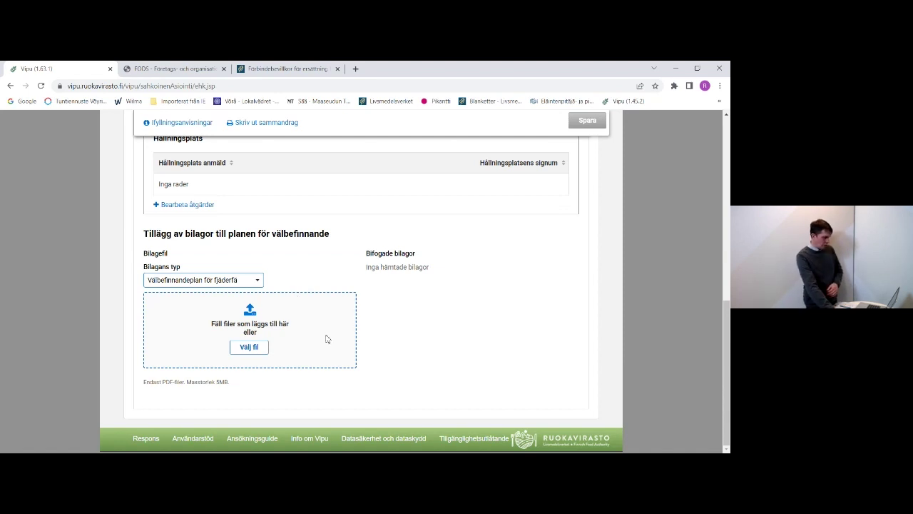
Step: Go to the application's Sammandrag och skickande page
{"action": "scroll", "coordinate": [326, 339], "scroll_direction": "up", "scroll_amount": 12}
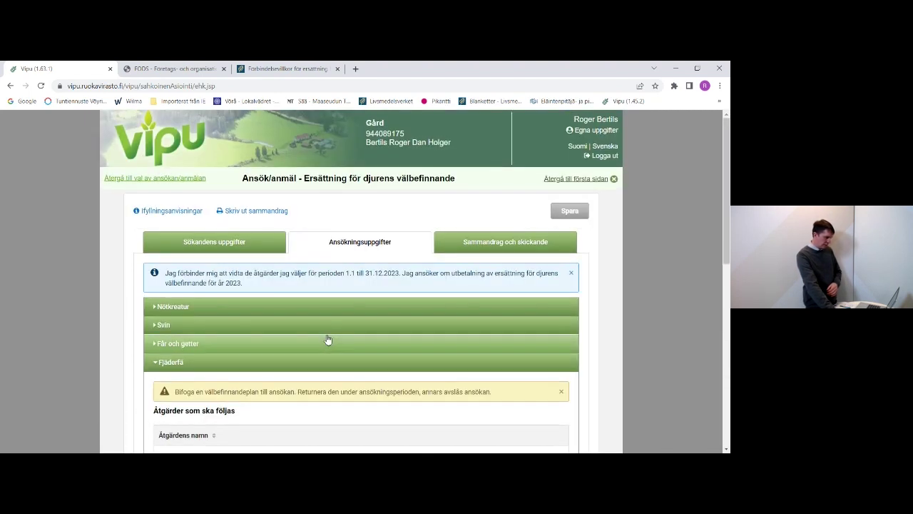
{"action": "left_click", "coordinate": [508, 245]}
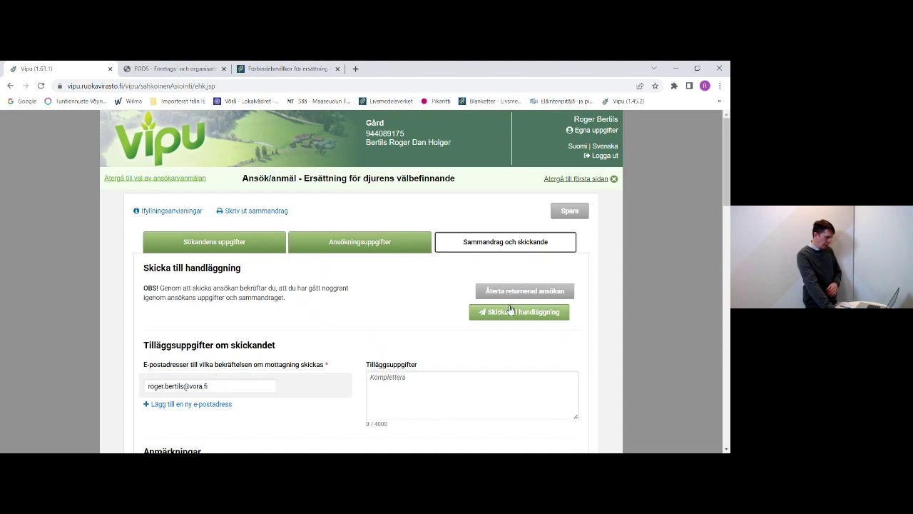
Step: Review the application's summary, including the remarks on required attachments and the listed cattle and pig measures and animal numbers
{"action": "scroll", "coordinate": [510, 309], "scroll_direction": "down", "scroll_amount": 1}
{"action": "scroll", "coordinate": [510, 309], "scroll_direction": "down", "scroll_amount": 2}
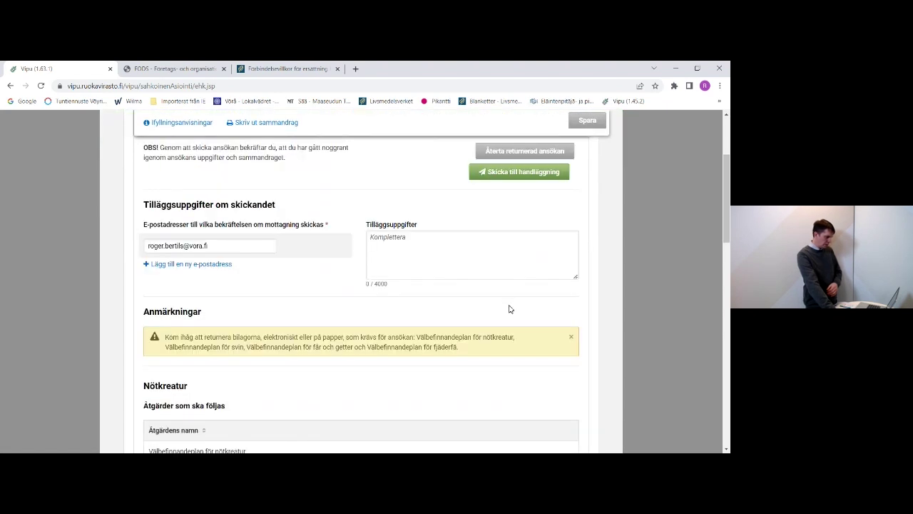
{"action": "scroll", "coordinate": [509, 309], "scroll_direction": "down", "scroll_amount": 1}
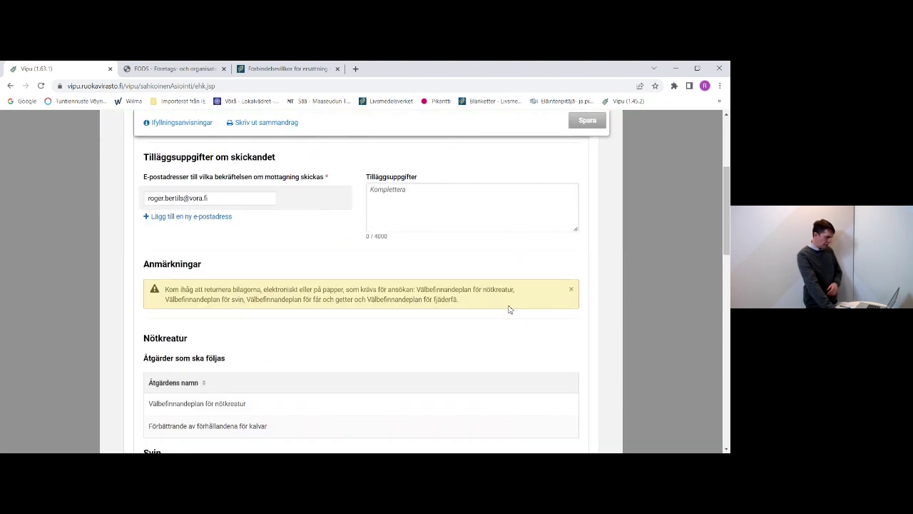
{"action": "scroll", "coordinate": [509, 308], "scroll_direction": "down", "scroll_amount": 2}
{"action": "scroll", "coordinate": [509, 309], "scroll_direction": "down", "scroll_amount": 3}
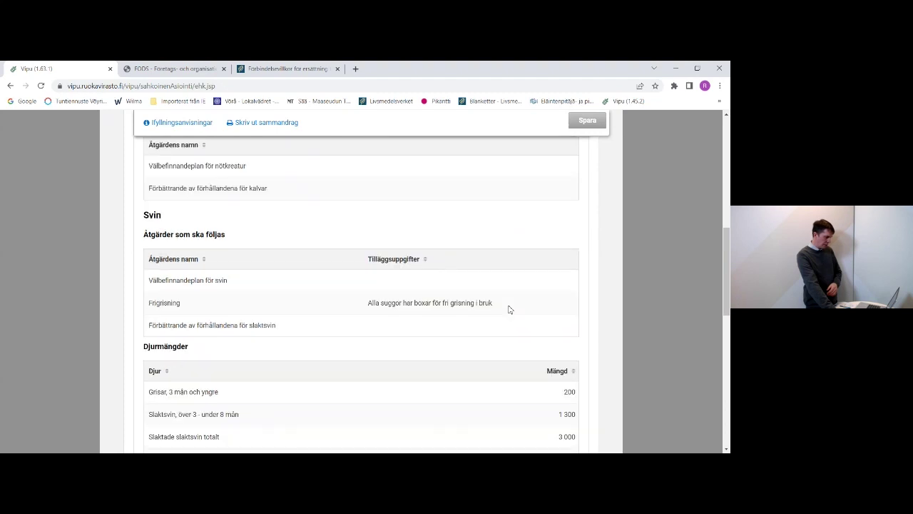
{"action": "scroll", "coordinate": [510, 309], "scroll_direction": "down", "scroll_amount": 2}
{"action": "scroll", "coordinate": [509, 309], "scroll_direction": "up", "scroll_amount": 10}
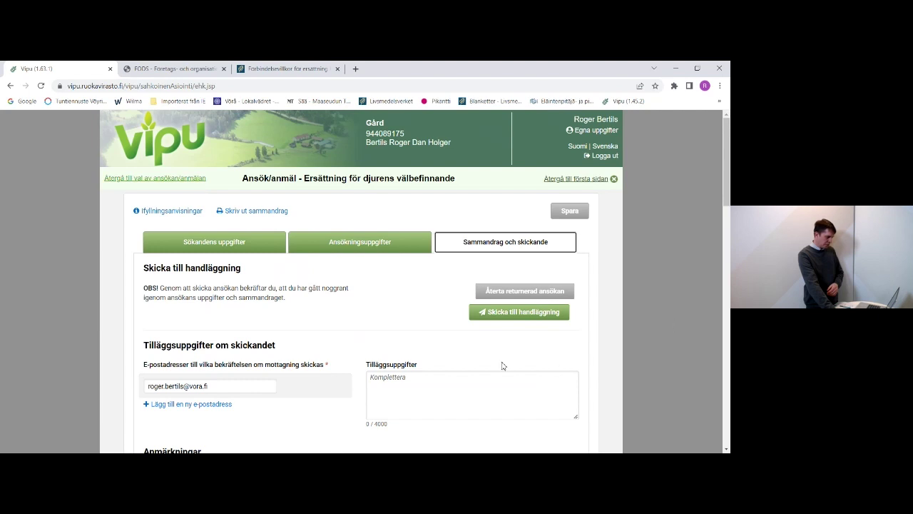
{"action": "scroll", "coordinate": [502, 363], "scroll_direction": "down", "scroll_amount": 1}
{"action": "scroll", "coordinate": [502, 363], "scroll_direction": "down", "scroll_amount": 3}
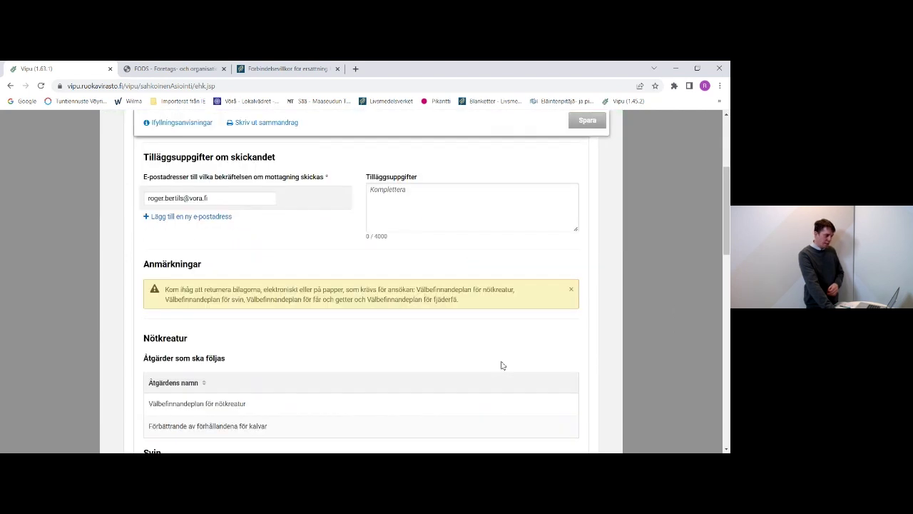
{"action": "scroll", "coordinate": [502, 364], "scroll_direction": "up", "scroll_amount": 4}
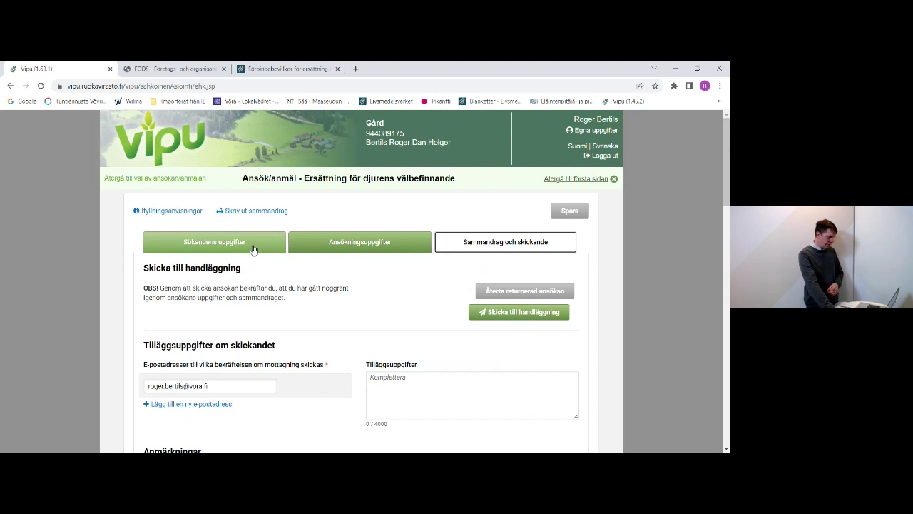
Step: Return to the application selection and open the Djuruppgifter page of Anmälan om djurantal
{"action": "left_click", "coordinate": [183, 185]}
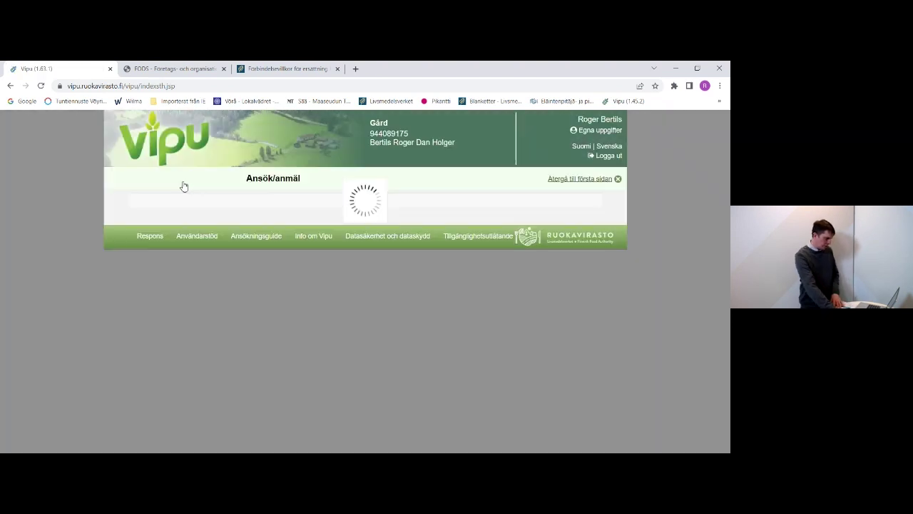
{"action": "scroll", "coordinate": [201, 238], "scroll_direction": "down", "scroll_amount": 2}
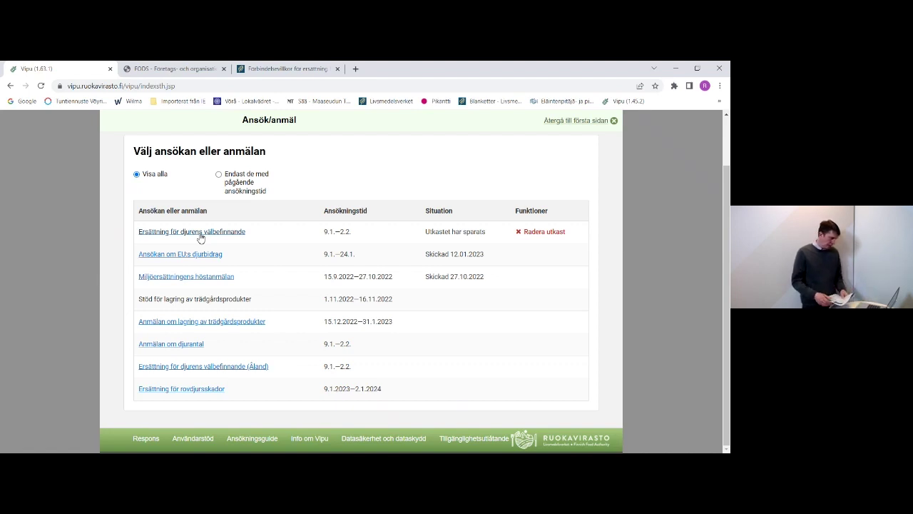
{"action": "left_click", "coordinate": [191, 346]}
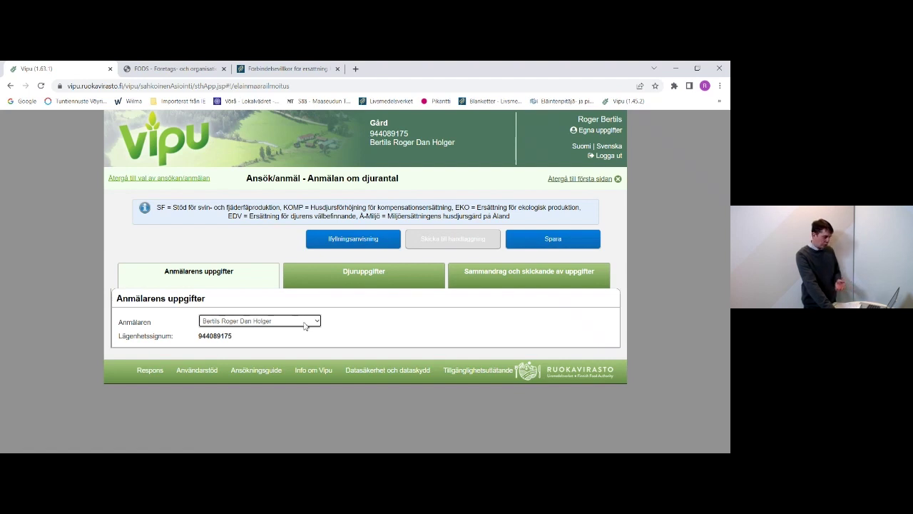
{"action": "left_click", "coordinate": [386, 284]}
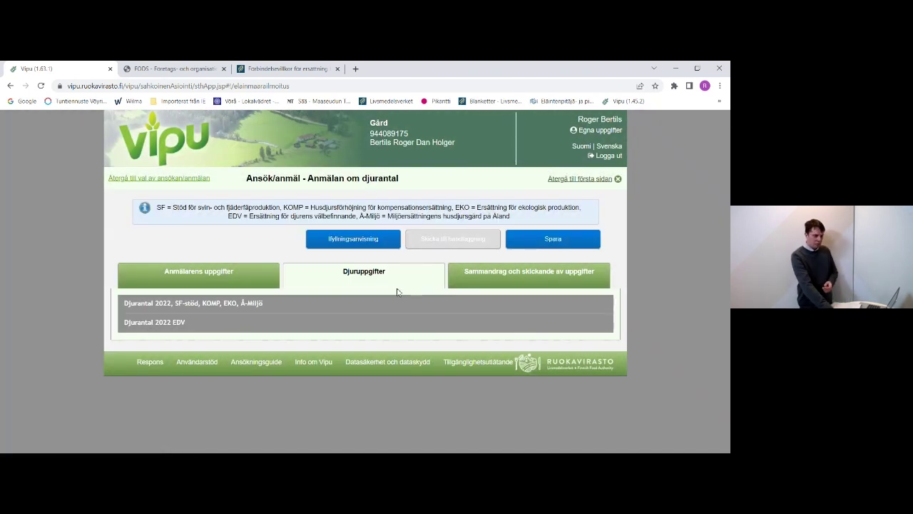
Step: Open Djur på den egna gården 2022 under Djurantal 2022, SF-stöd, KOMP, EKO, Å-Miljö and examine its monthly animal table
{"action": "left_click", "coordinate": [212, 308]}
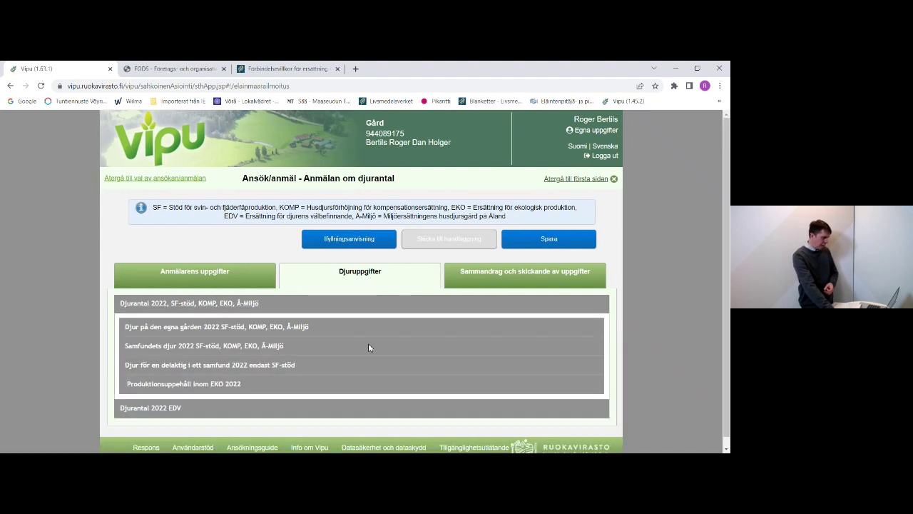
{"action": "left_click", "coordinate": [306, 327]}
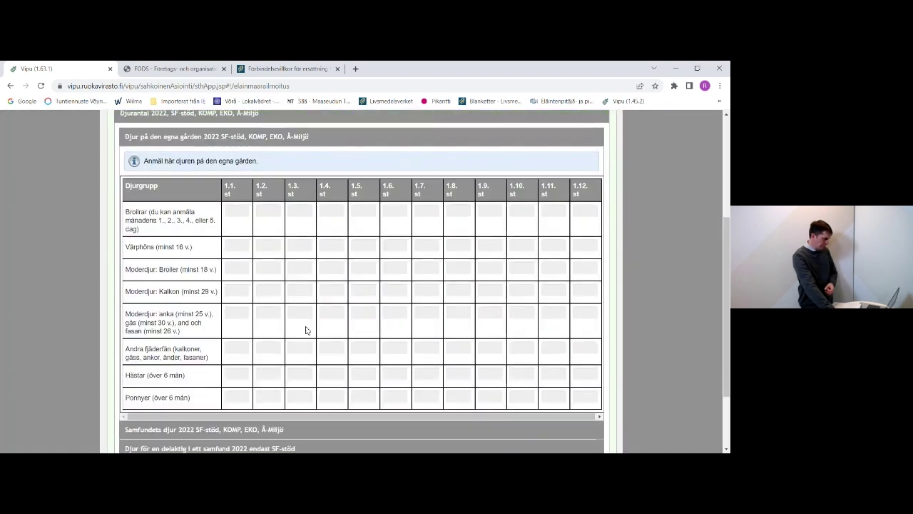
{"action": "scroll", "coordinate": [305, 330], "scroll_direction": "up", "scroll_amount": 1}
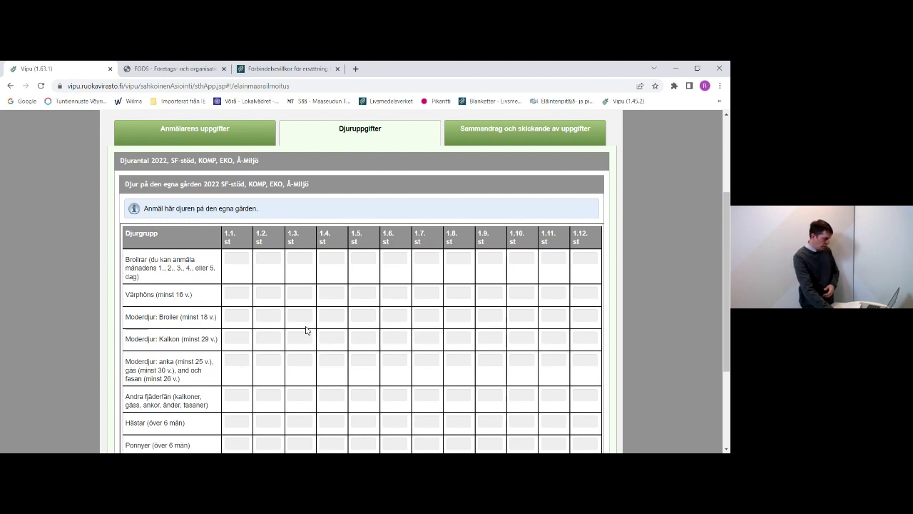
{"action": "scroll", "coordinate": [305, 330], "scroll_direction": "down", "scroll_amount": 3}
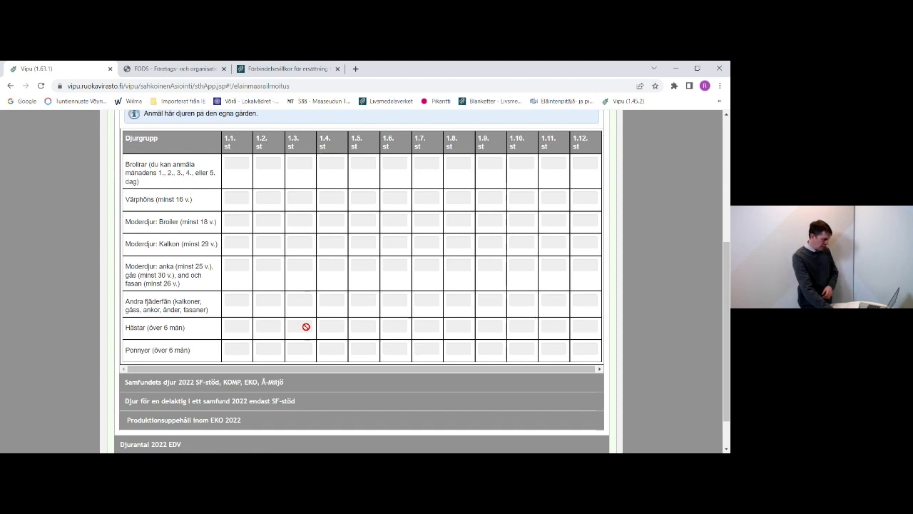
{"action": "scroll", "coordinate": [306, 327], "scroll_direction": "down", "scroll_amount": 1}
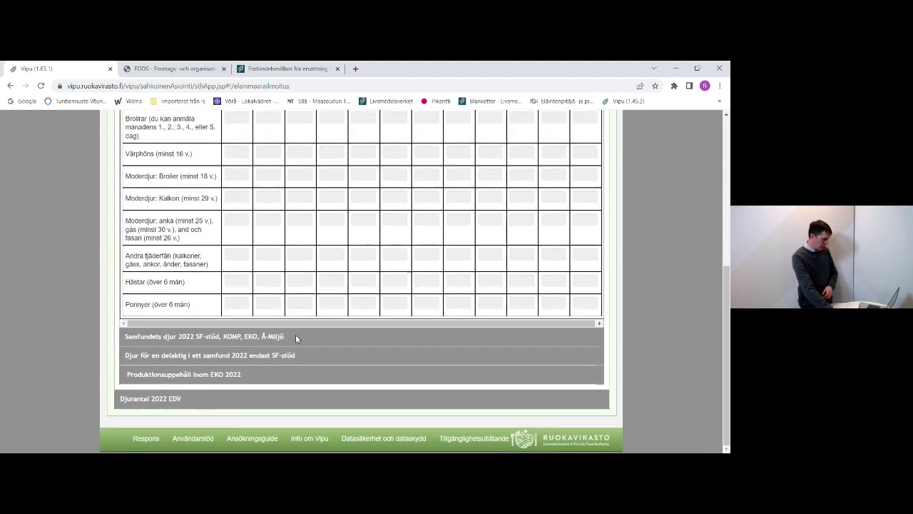
Step: Look over the remaining SF-stöd, KOMP, EKO and Å-Miljö subsections and open Produktionsuppehåll inom EKO 2022
{"action": "left_click", "coordinate": [259, 342]}
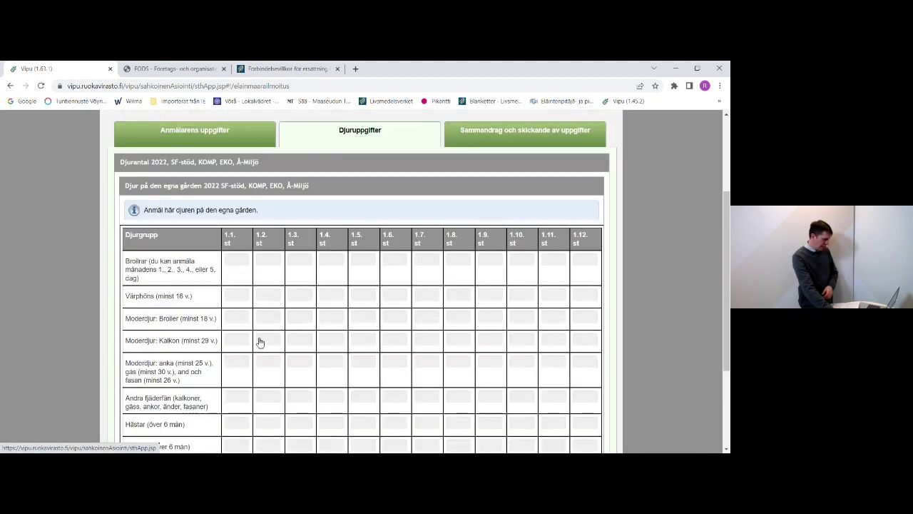
{"action": "scroll", "coordinate": [259, 338], "scroll_direction": "down", "scroll_amount": 2}
{"action": "scroll", "coordinate": [259, 338], "scroll_direction": "down", "scroll_amount": 1}
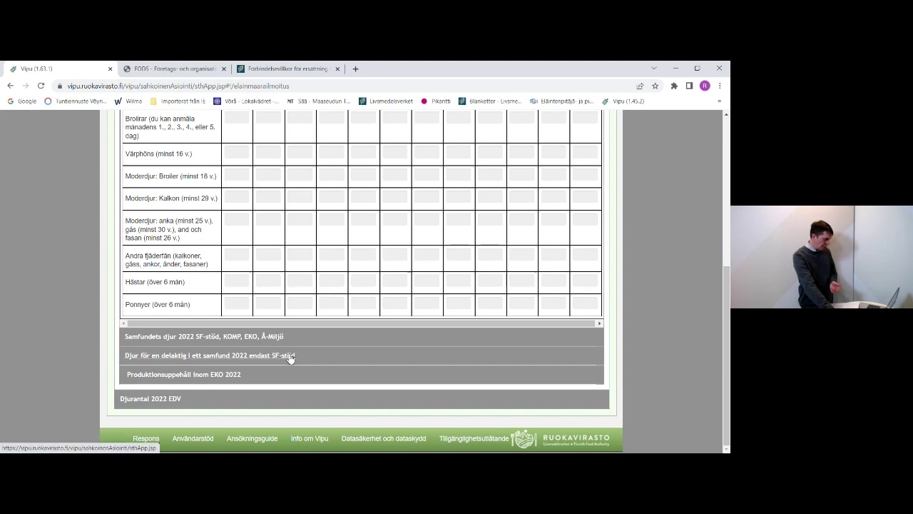
{"action": "left_click", "coordinate": [220, 374]}
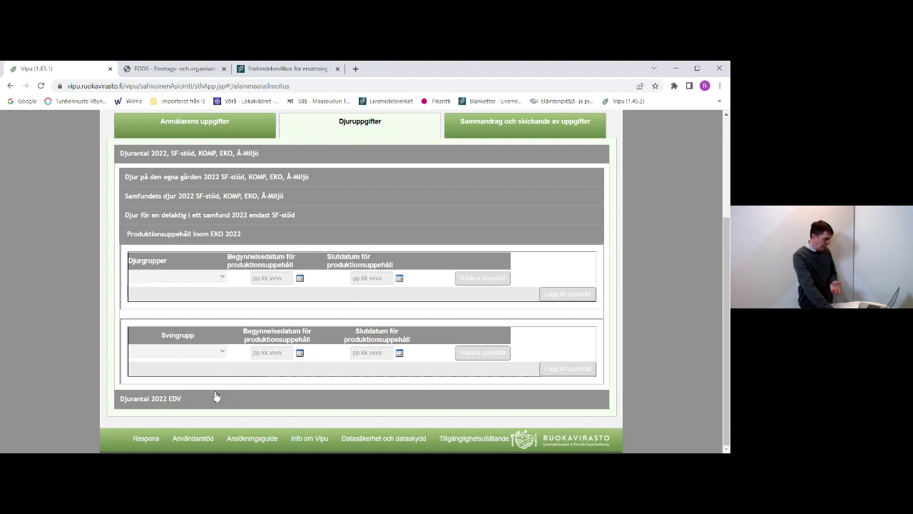
Step: Open the Djurantal 2022 EDV table and examine its animal groups and monthly columns
{"action": "left_click", "coordinate": [171, 400]}
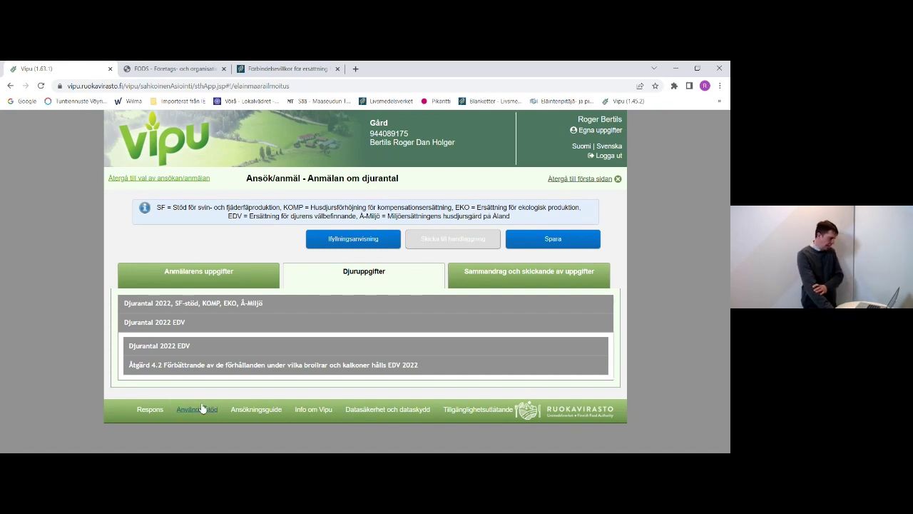
{"action": "left_click", "coordinate": [180, 347]}
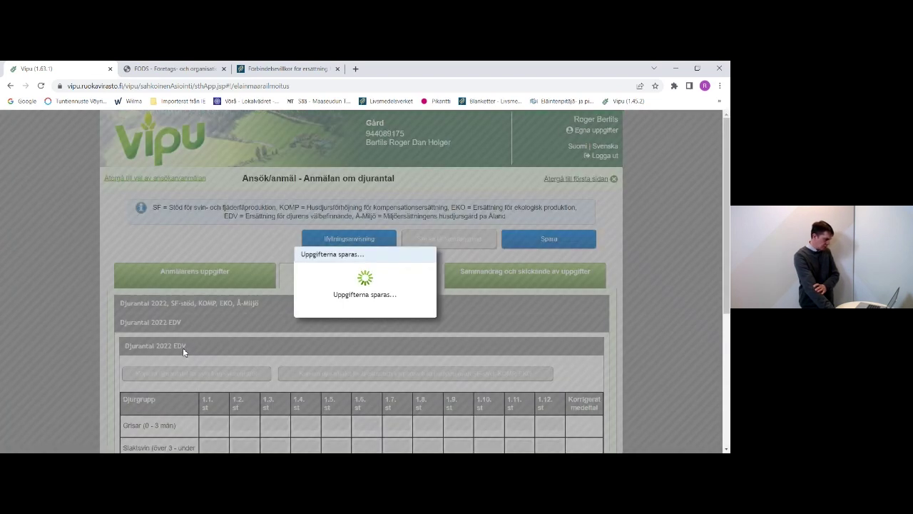
{"action": "scroll", "coordinate": [184, 352], "scroll_direction": "down", "scroll_amount": 3}
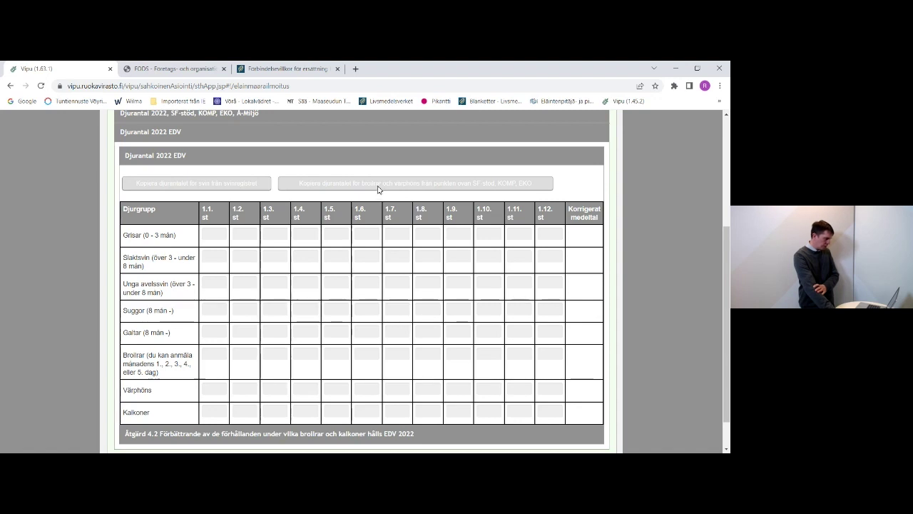
{"action": "scroll", "coordinate": [374, 193], "scroll_direction": "up", "scroll_amount": 1}
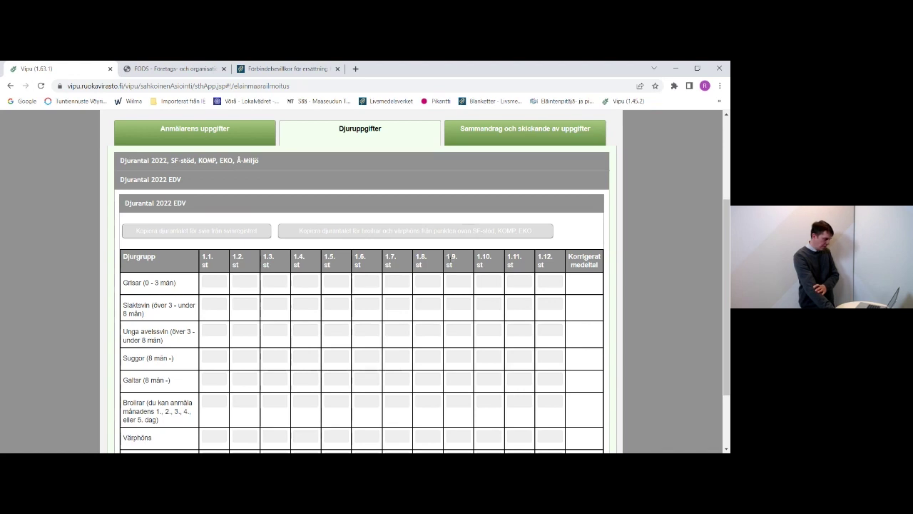
{"action": "scroll", "coordinate": [449, 257], "scroll_direction": "down", "scroll_amount": 1}
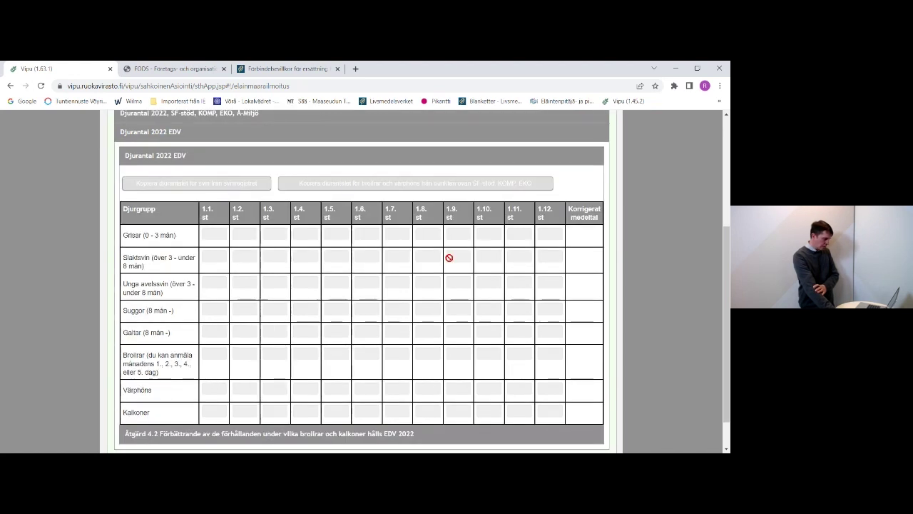
{"action": "scroll", "coordinate": [448, 257], "scroll_direction": "down", "scroll_amount": 1}
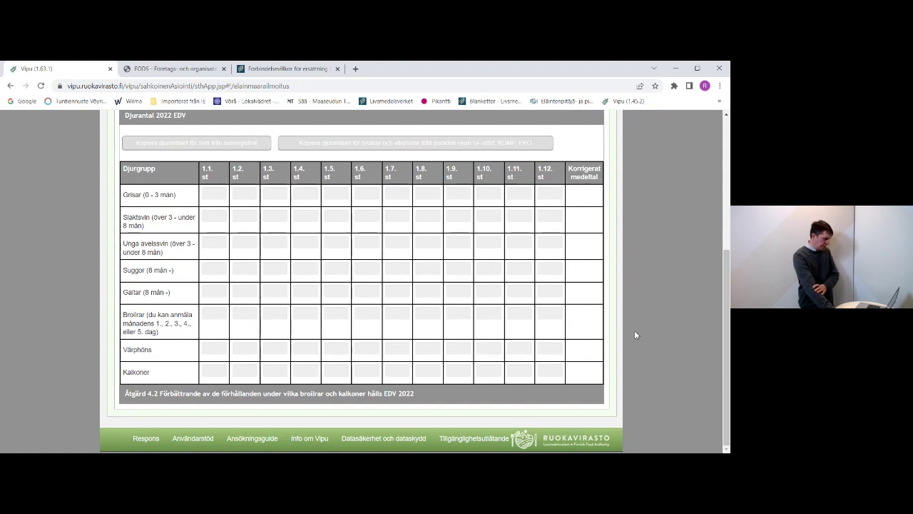
Step: View the Åtgärd 4.2 batch form for broilers and turkeys, and return to the Djurantal 2022 EDV table
{"action": "left_click", "coordinate": [360, 394]}
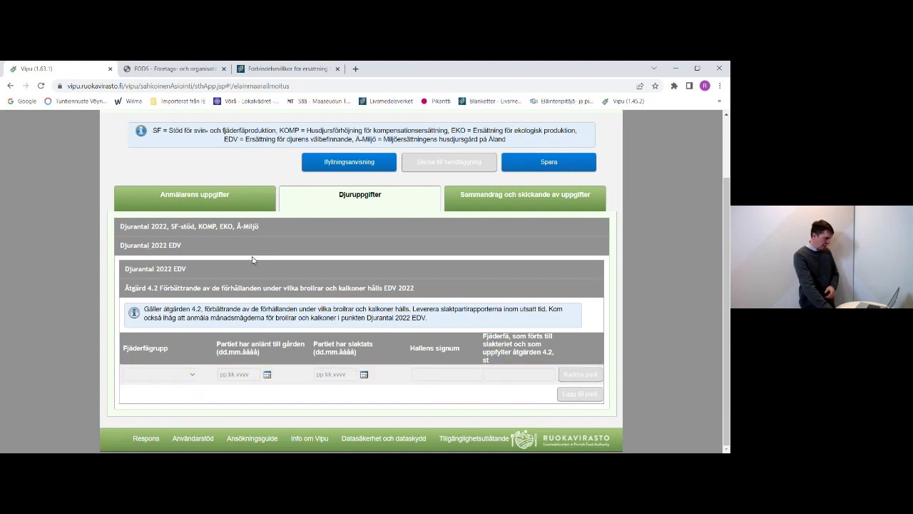
{"action": "left_click", "coordinate": [167, 269]}
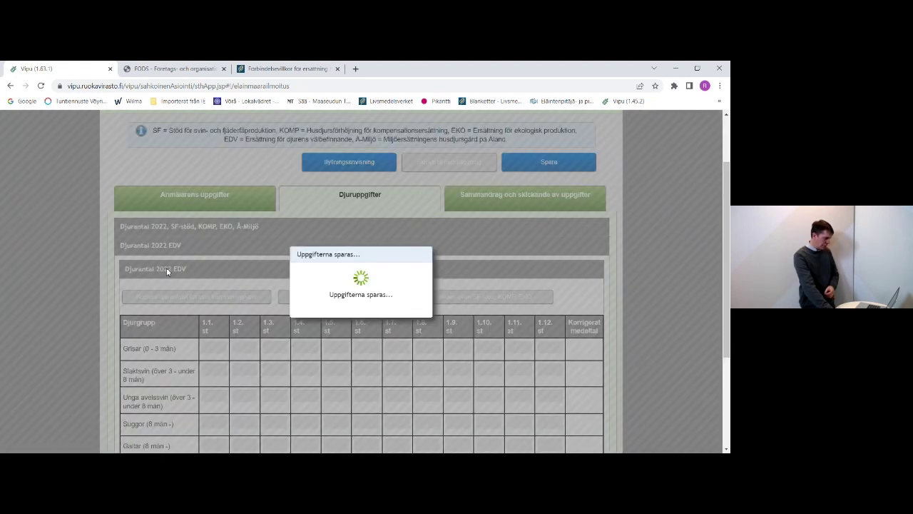
{"action": "scroll", "coordinate": [261, 326], "scroll_direction": "down", "scroll_amount": 3}
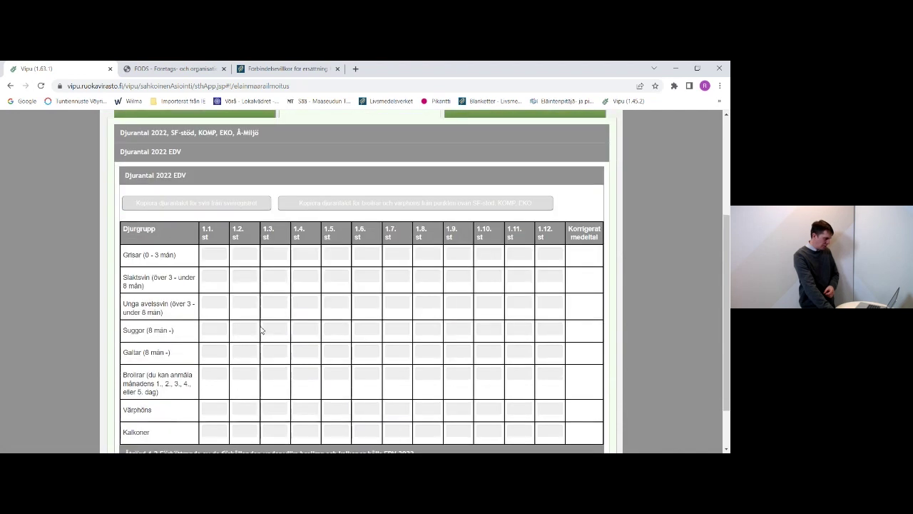
{"action": "scroll", "coordinate": [261, 327], "scroll_direction": "up", "scroll_amount": 3}
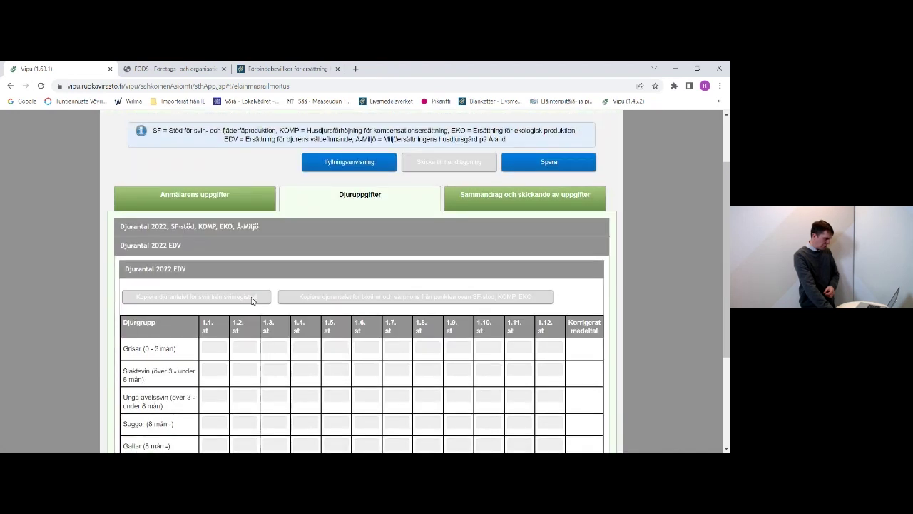
Step: Reopen the Djurantal 2022, SF-stöd, KOMP, EKO, Å-Miljö section and go to the notification's Sammandrag och skickande av uppgifter page
{"action": "left_click", "coordinate": [261, 228]}
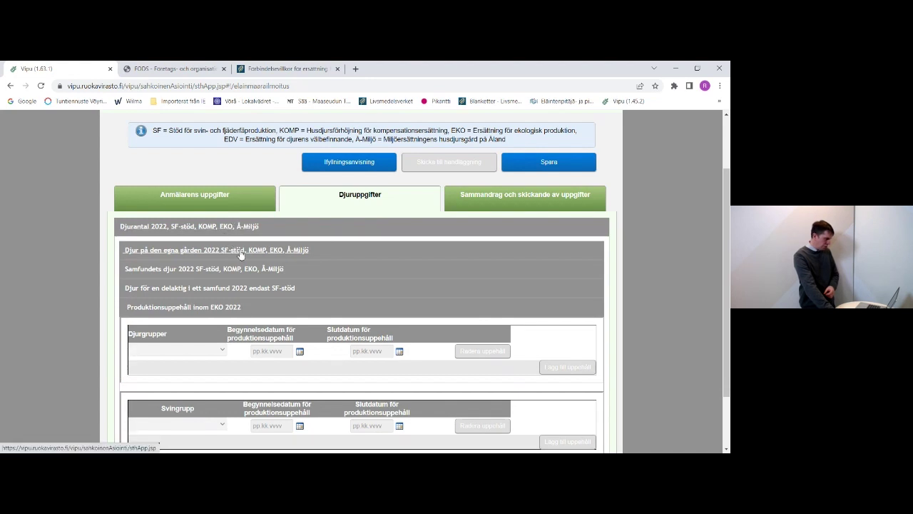
{"action": "scroll", "coordinate": [400, 271], "scroll_direction": "up", "scroll_amount": 2}
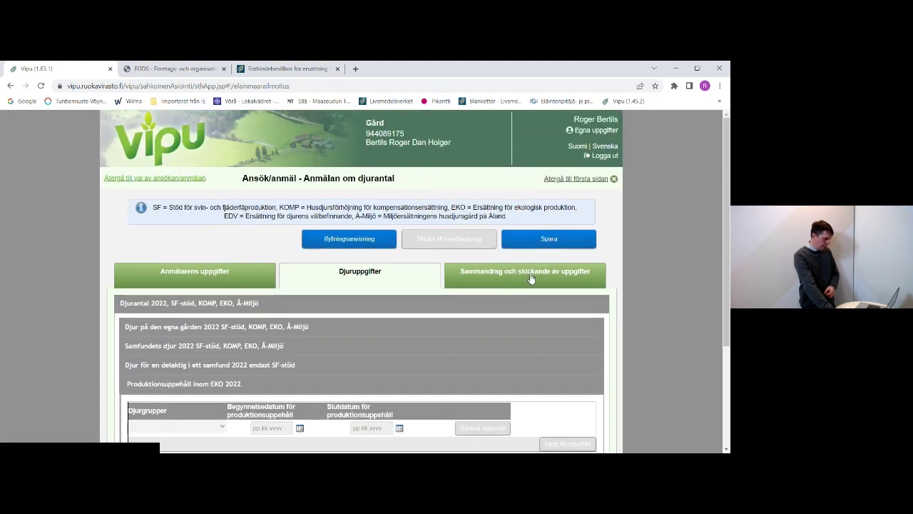
{"action": "left_click", "coordinate": [530, 278]}
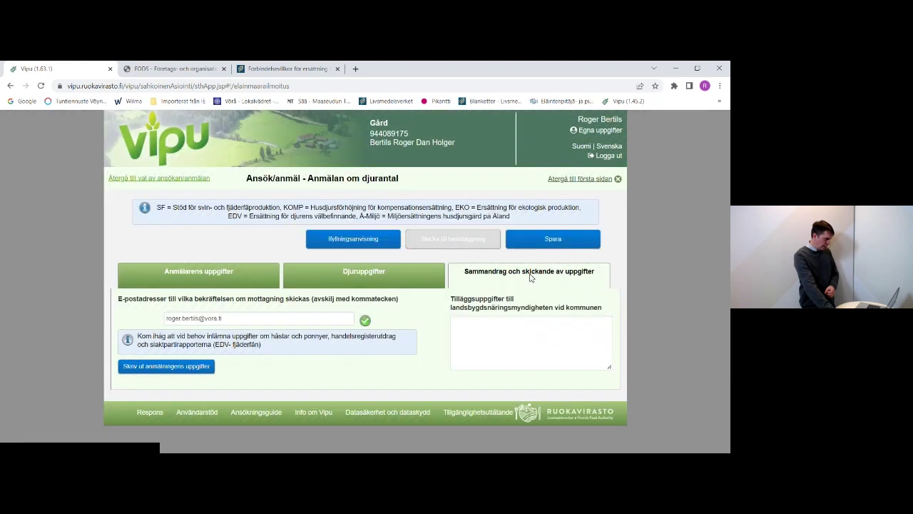